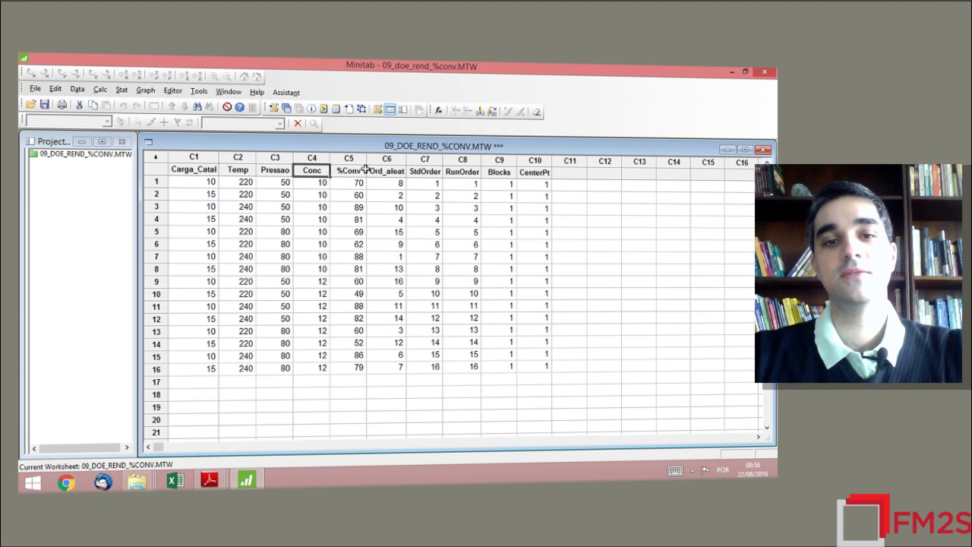
# Step: Examine the %Conv response column and the run-order and block columns C6 to C10 of the original worksheet
pyautogui.click(357, 171)
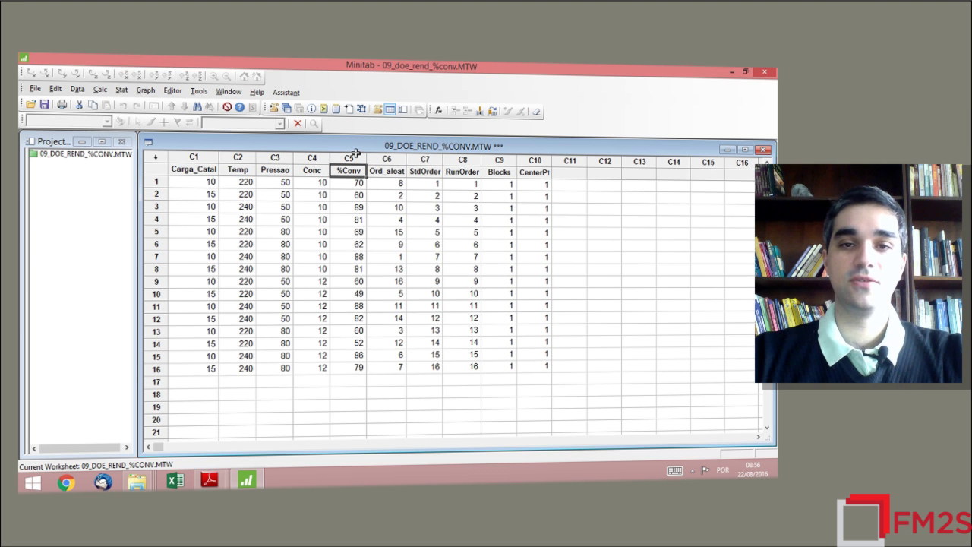
pyautogui.moveTo(389, 158); pyautogui.dragTo(525, 160)
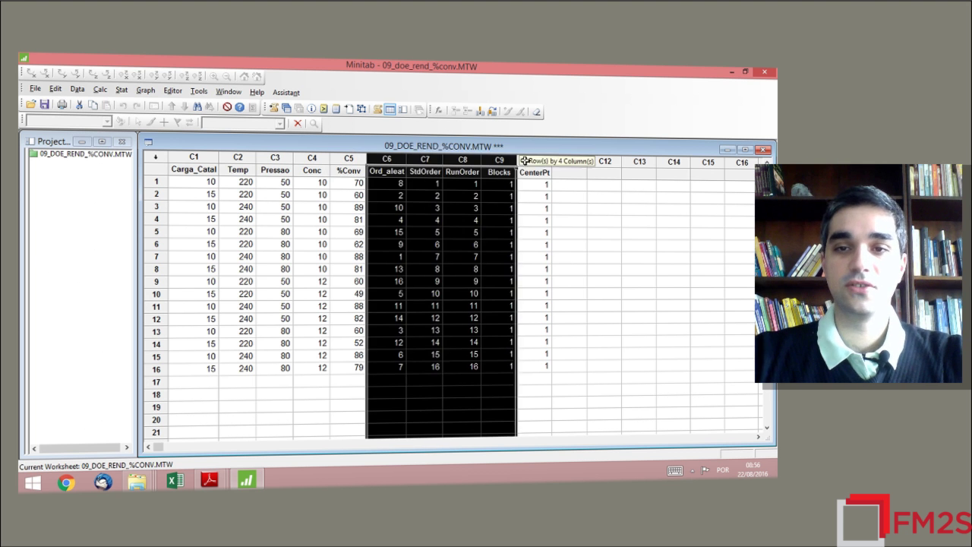
pyautogui.click(591, 233)
pyautogui.moveTo(379, 184); pyautogui.dragTo(544, 367)
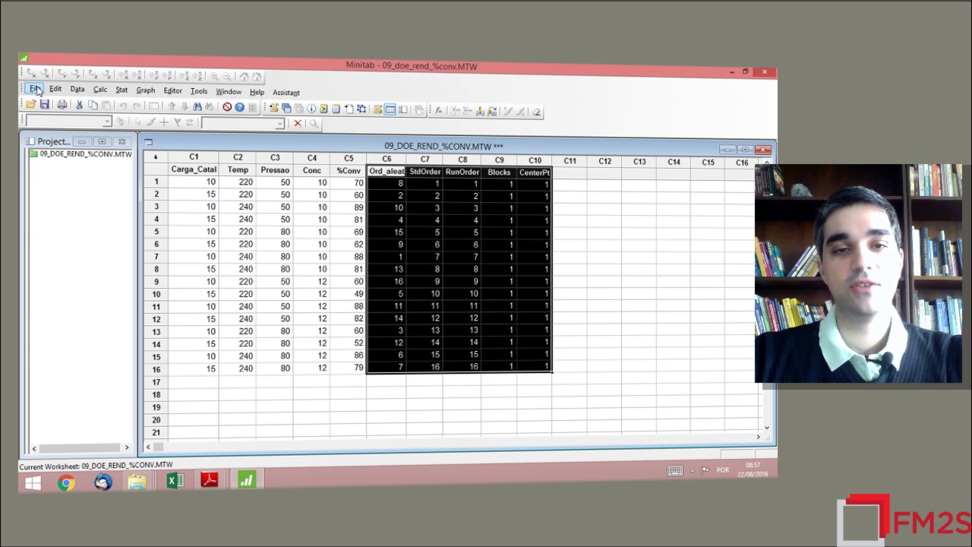
pyautogui.click(344, 157)
pyautogui.moveTo(348, 182); pyautogui.dragTo(354, 367)
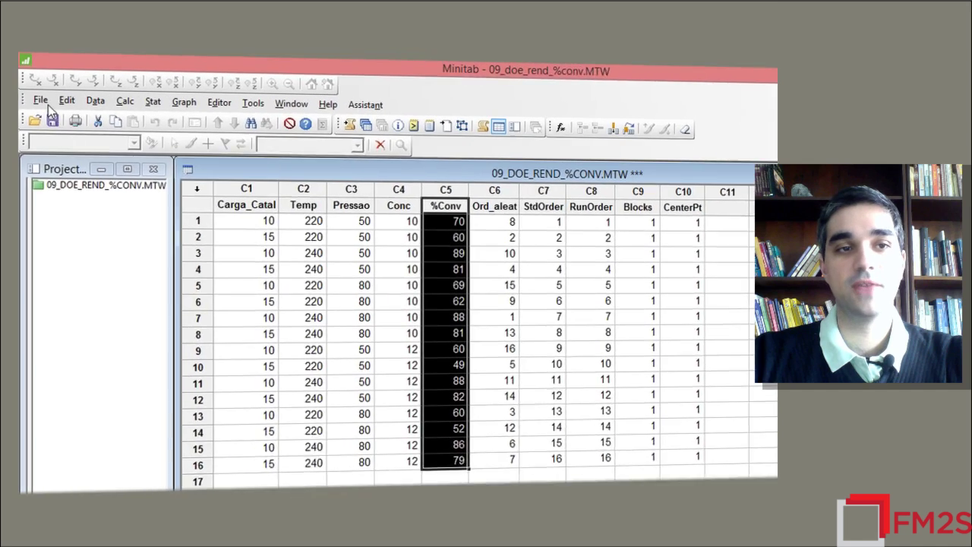
# Step: Create a new blank Minitab worksheet and maximize its window
pyautogui.click(39, 100)
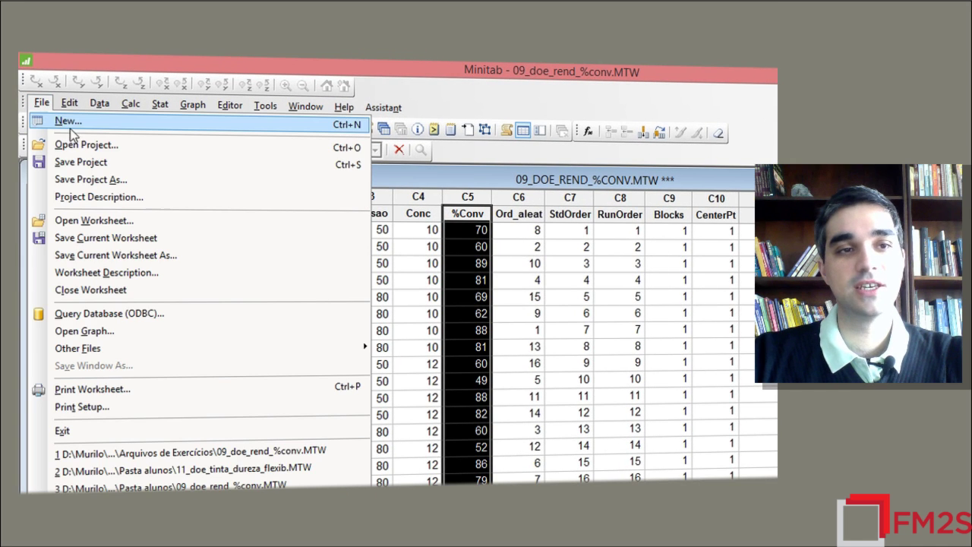
pyautogui.click(67, 123)
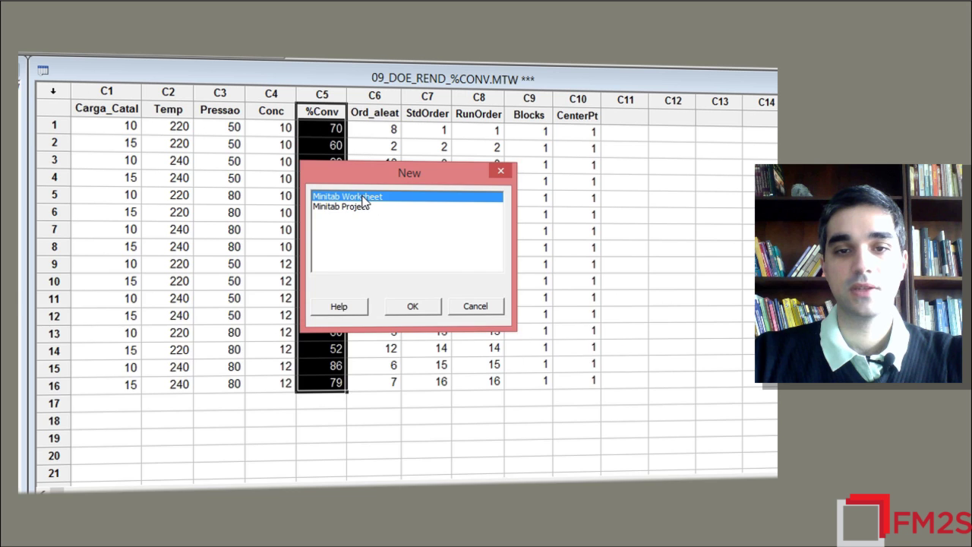
pyautogui.click(504, 367)
pyautogui.moveTo(352, 284); pyautogui.dragTo(500, 102)
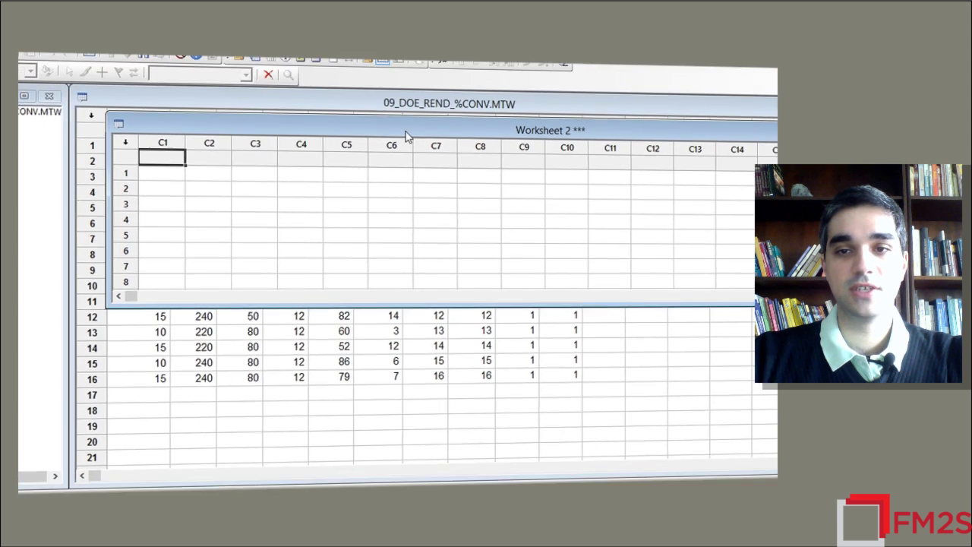
pyautogui.doubleClick(406, 136)
pyautogui.click(285, 108)
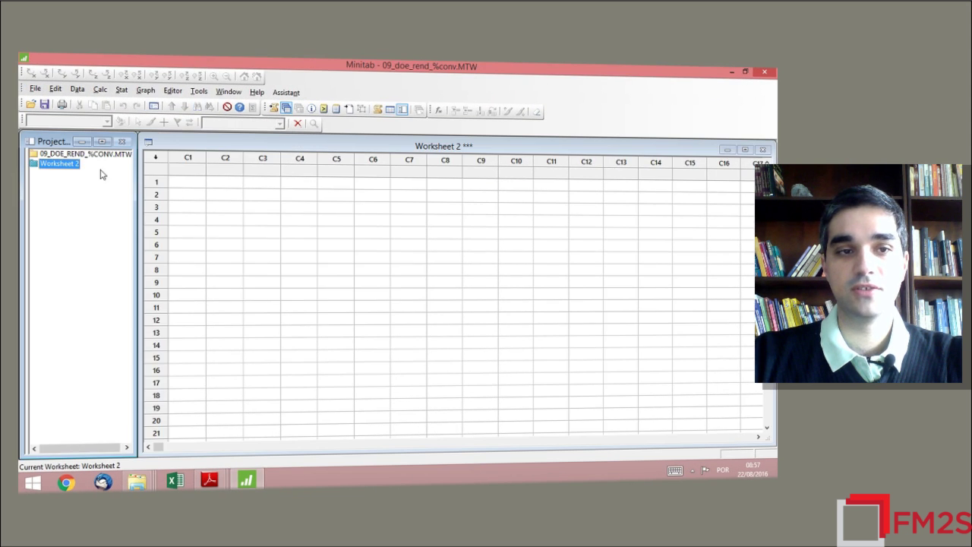
# Step: Copy the factor columns Carga_Catal, Temp, Pressao and Conc from 09_DOE_REND_%CONV.MTW into Worksheet 2, starting at C1
pyautogui.click(97, 155)
pyautogui.moveTo(240, 157); pyautogui.dragTo(324, 159)
pyautogui.moveTo(194, 157); pyautogui.dragTo(310, 157)
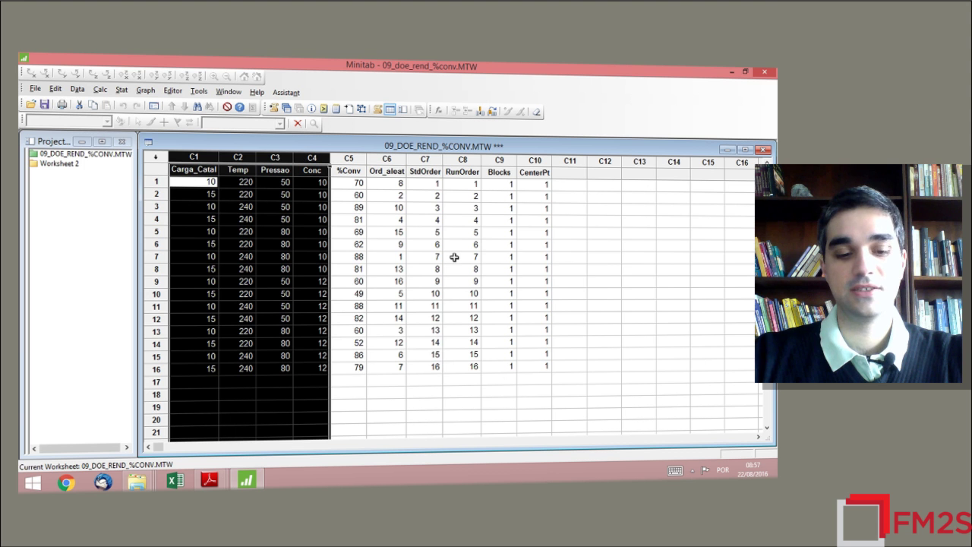
pyautogui.hotkey('alt', 'Tab')
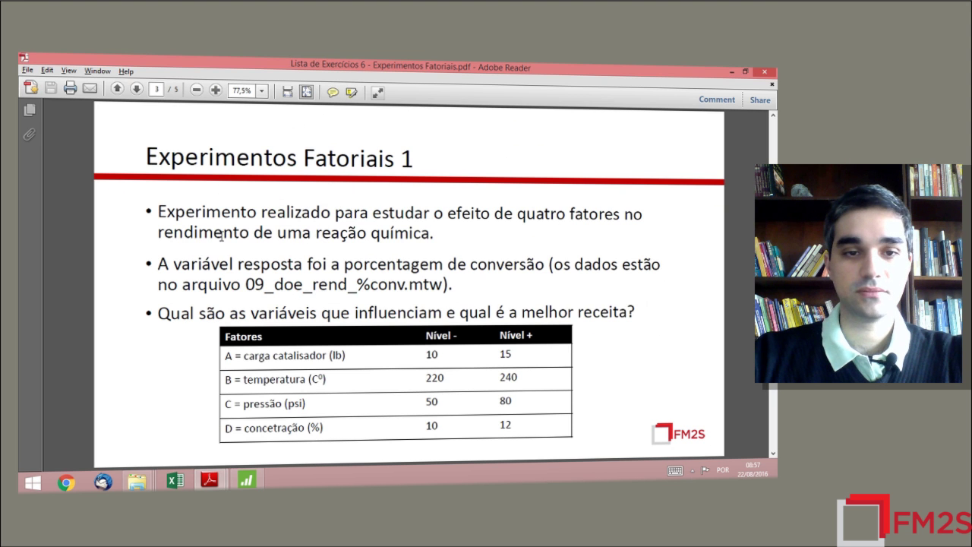
pyautogui.hotkey('alt', 'Tab')
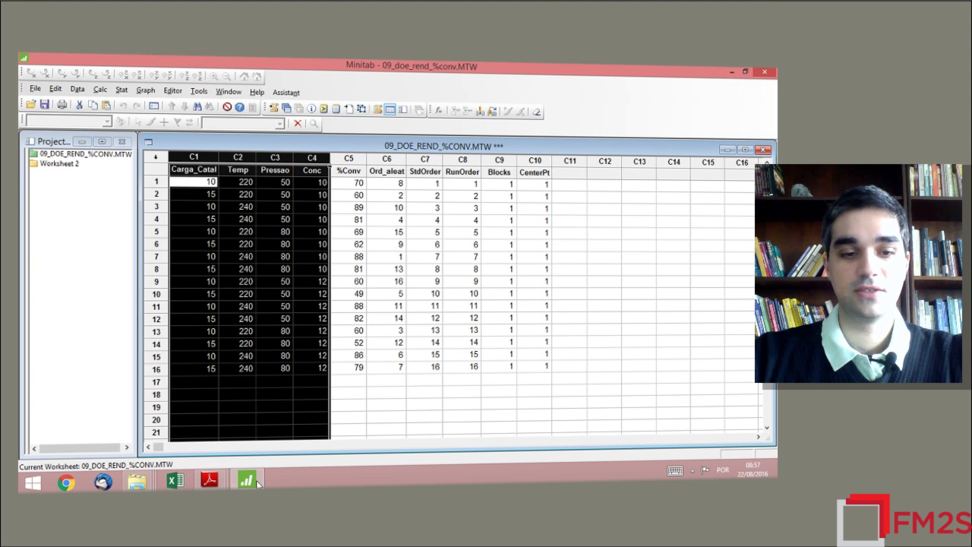
pyautogui.click(59, 164)
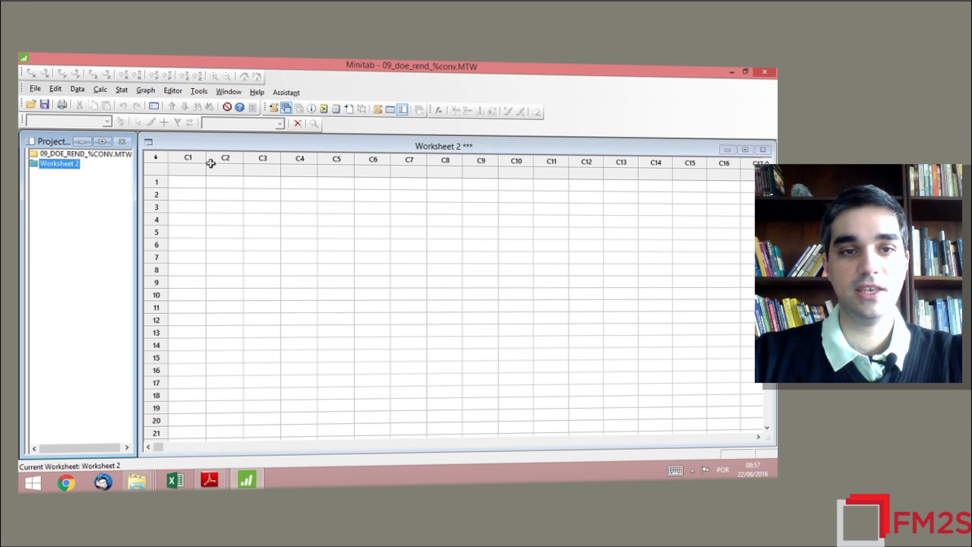
pyautogui.click(186, 168)
pyautogui.hotkey('ctrl', 'v')
pyautogui.click(409, 318)
# Step: Copy the %Conv response column from 09_DOE_REND_%CONV.MTW into column C5 of Worksheet 2
pyautogui.click(80, 156)
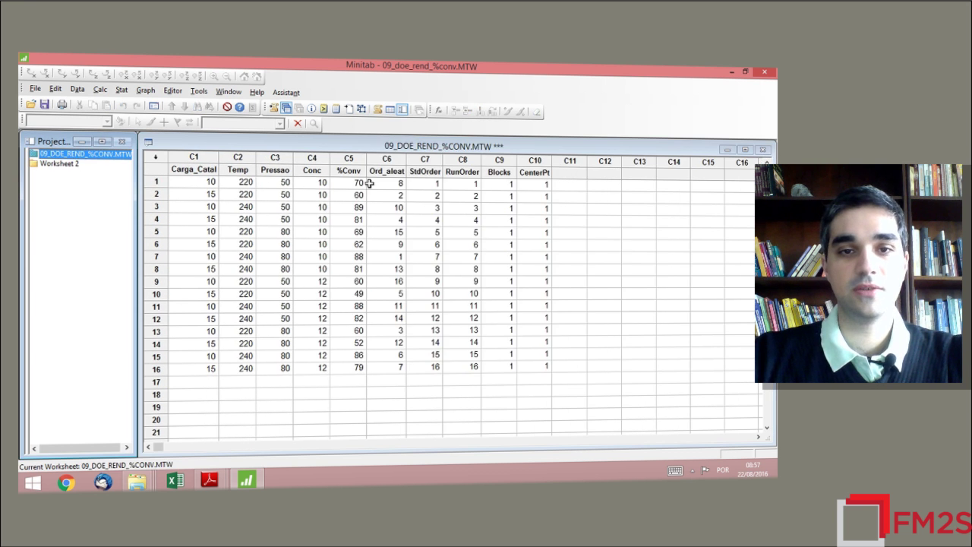
pyautogui.click(354, 157)
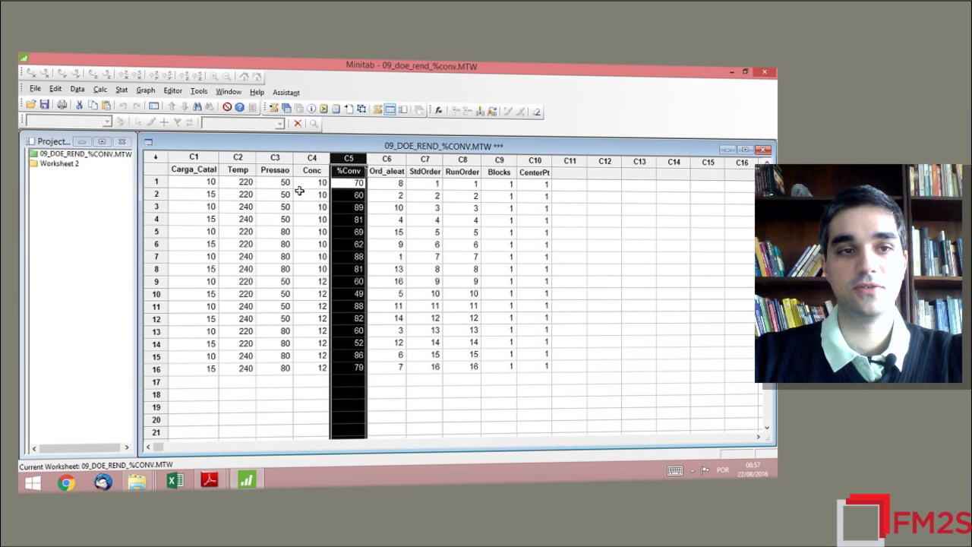
pyautogui.click(61, 163)
pyautogui.click(338, 168)
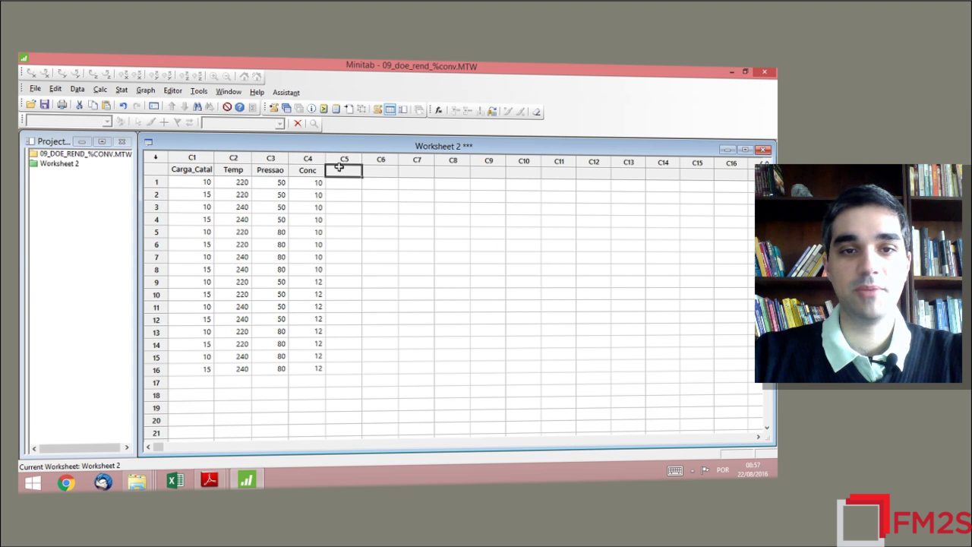
pyautogui.click(344, 158)
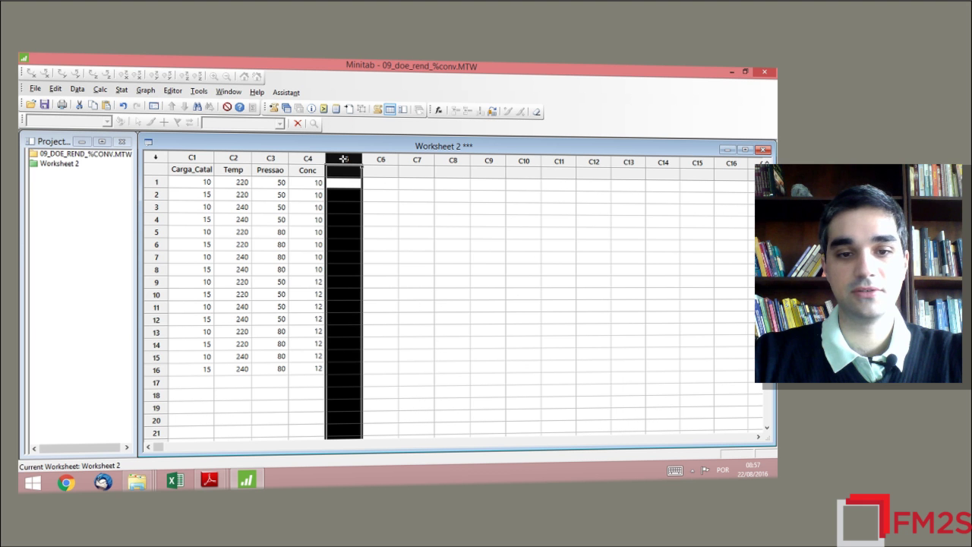
pyautogui.hotkey('ctrl', 'v')
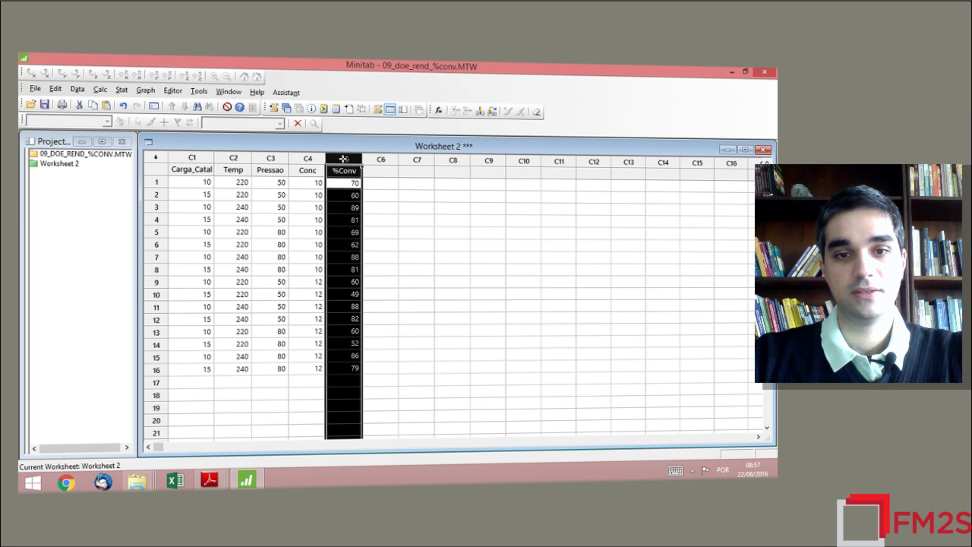
# Step: Check the copied data in Worksheet 2 against the original worksheet
pyautogui.click(350, 343)
pyautogui.moveTo(166, 370); pyautogui.dragTo(157, 182)
pyautogui.click(417, 220)
pyautogui.click(345, 170)
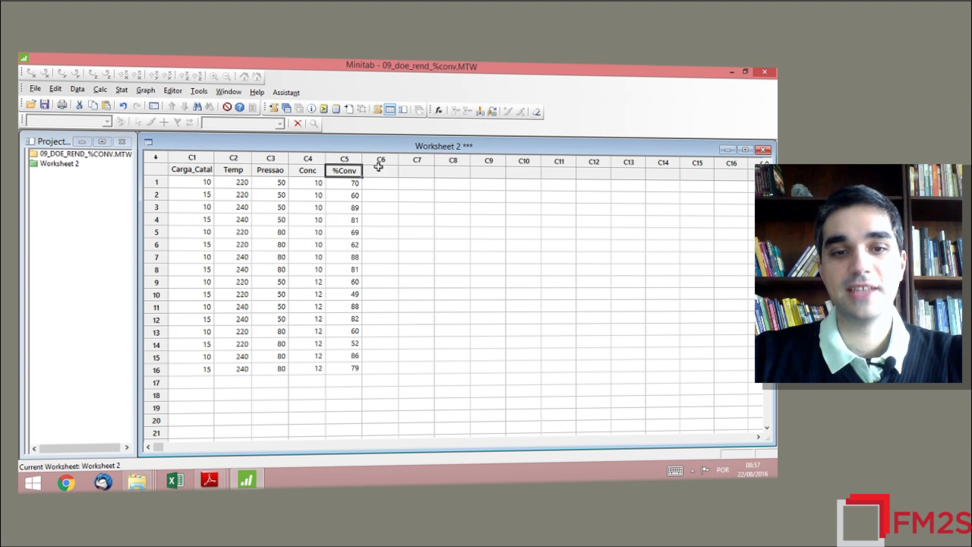
pyautogui.click(67, 158)
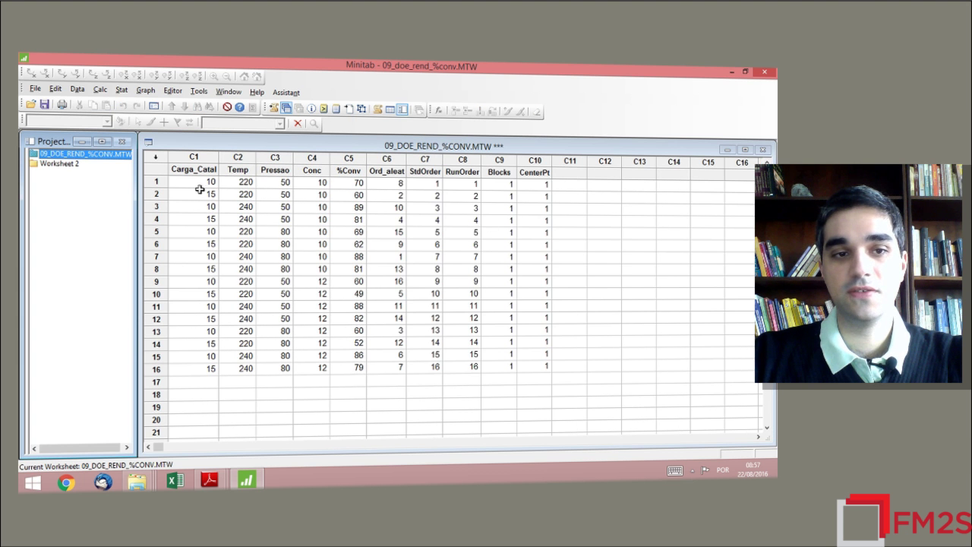
pyautogui.click(57, 166)
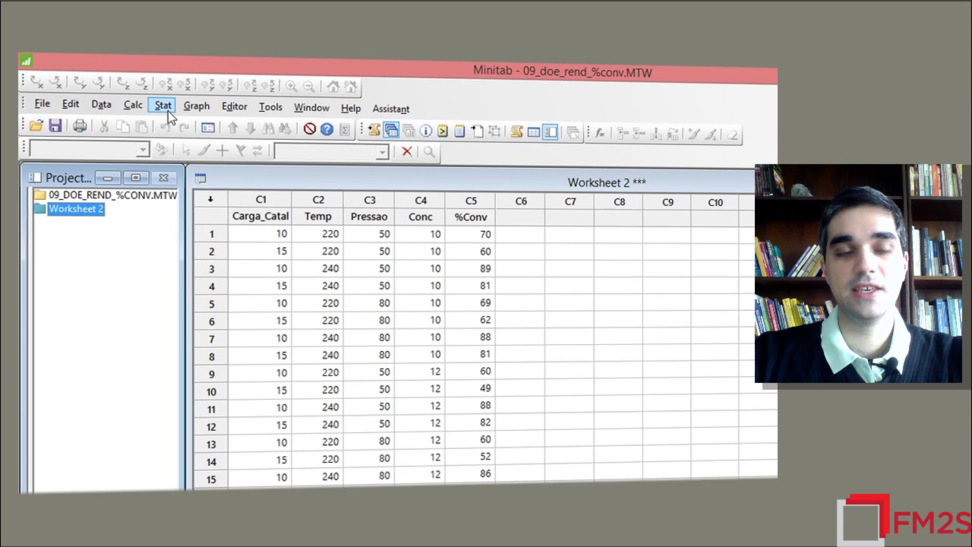
# Step: Start the Analyze Factorial Design command on Worksheet 2 and agree to provide the missing design information
pyautogui.click(164, 106)
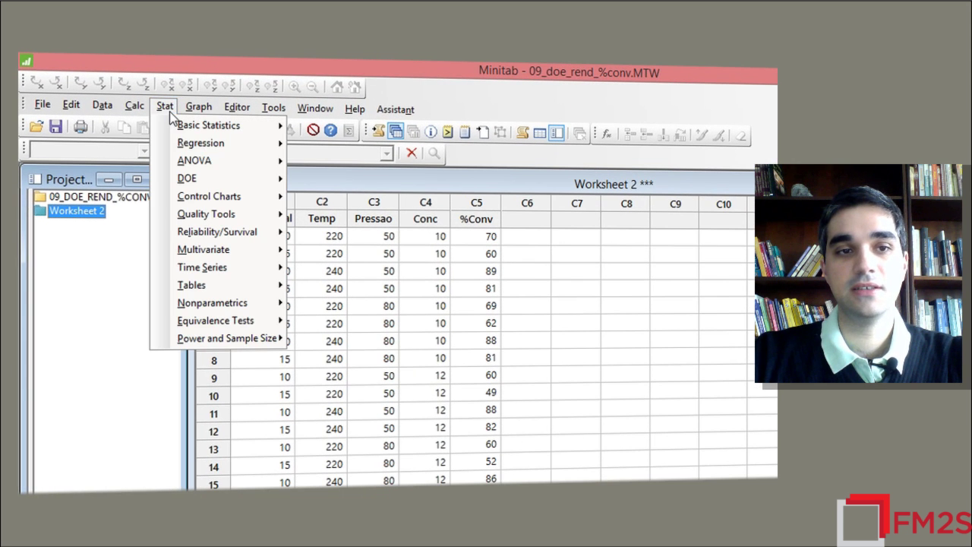
pyautogui.moveTo(201, 179)
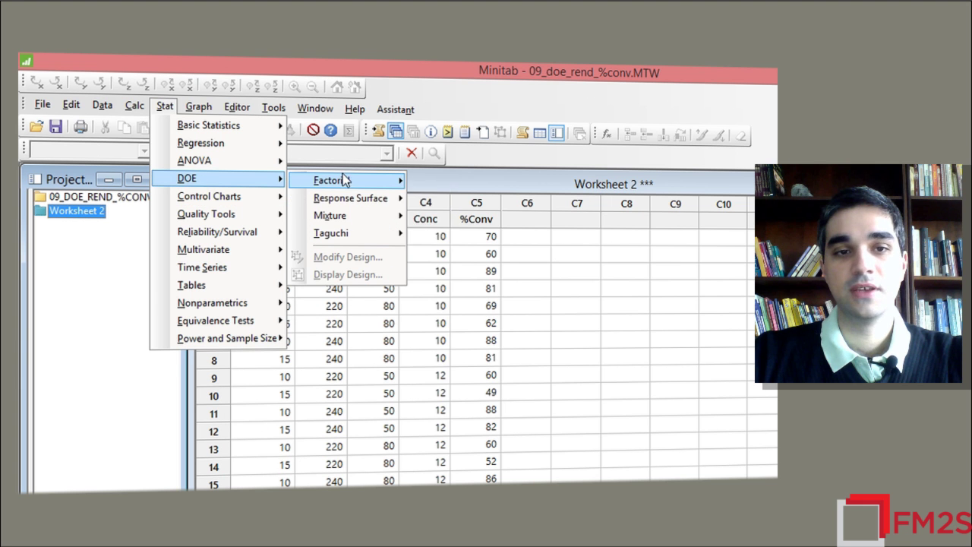
pyautogui.moveTo(346, 181)
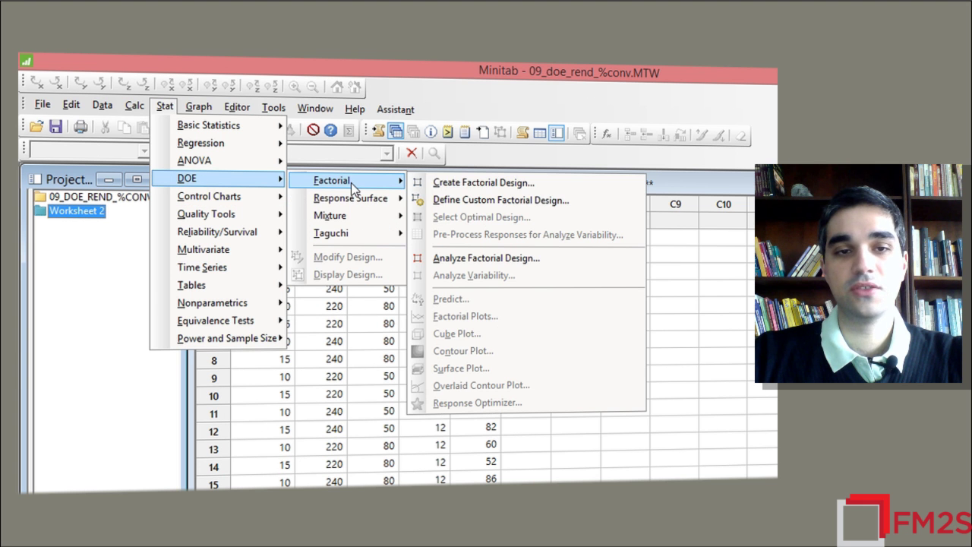
pyautogui.click(524, 259)
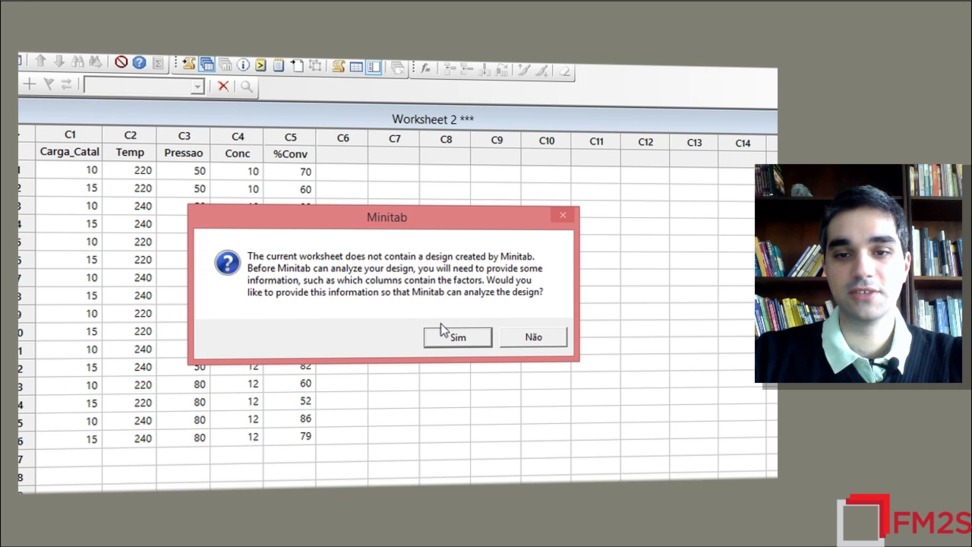
pyautogui.click(458, 337)
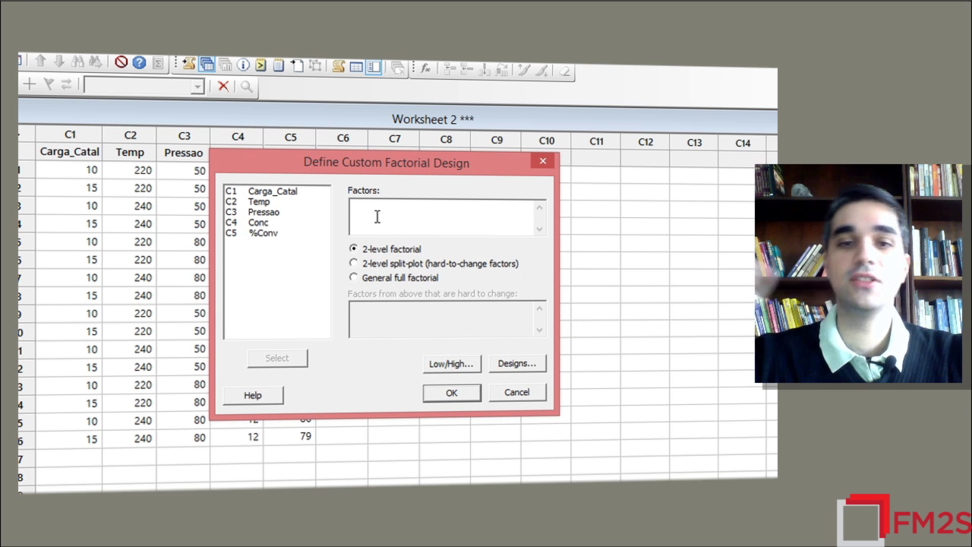
# Step: Define Carga_Catal, Temp, Pressao and Conc as the factors of a 2-level factorial design
pyautogui.doubleClick(256, 193)
pyautogui.doubleClick(262, 202)
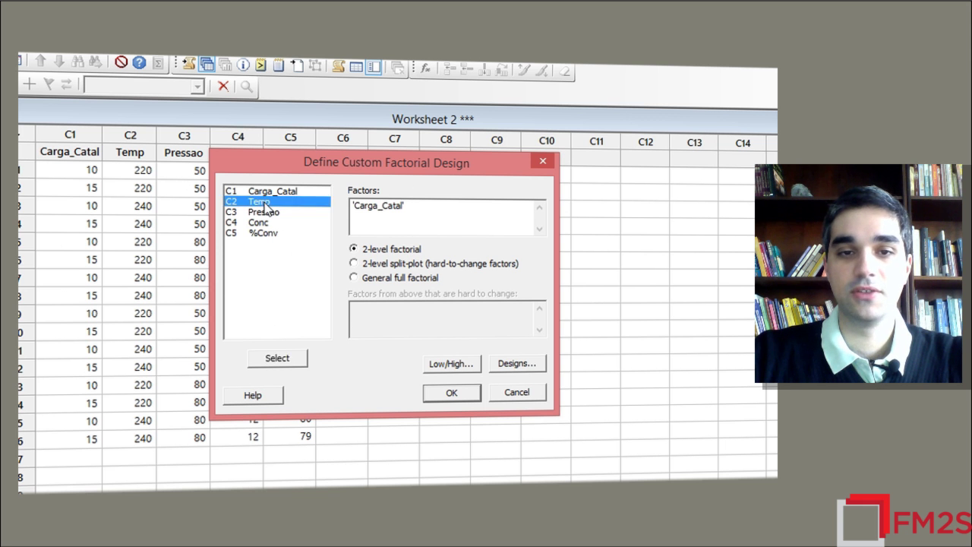
pyautogui.doubleClick(271, 215)
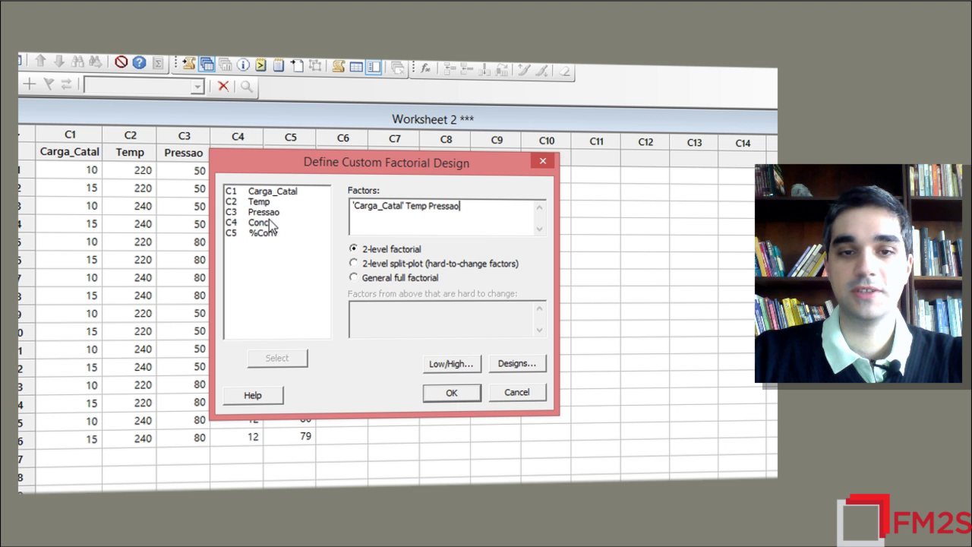
pyautogui.doubleClick(263, 222)
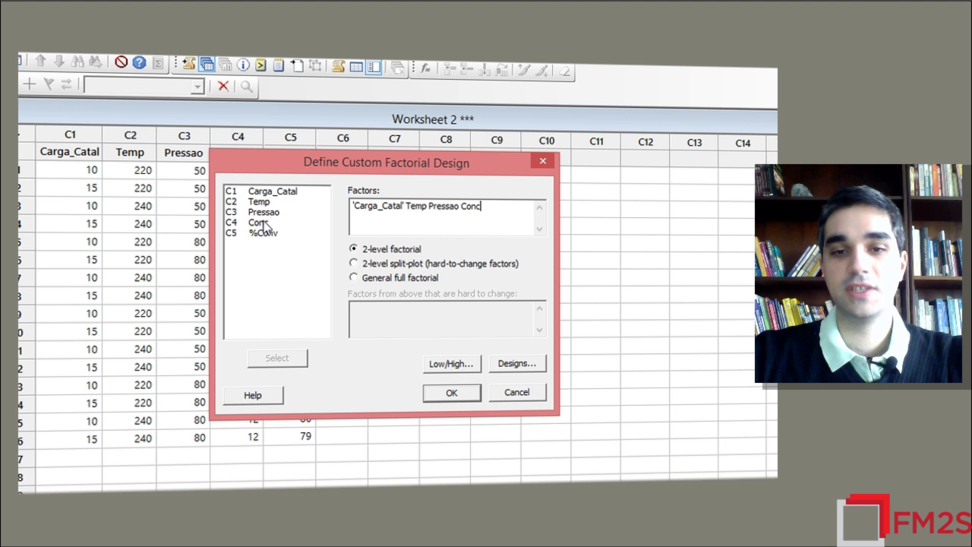
pyautogui.click(372, 250)
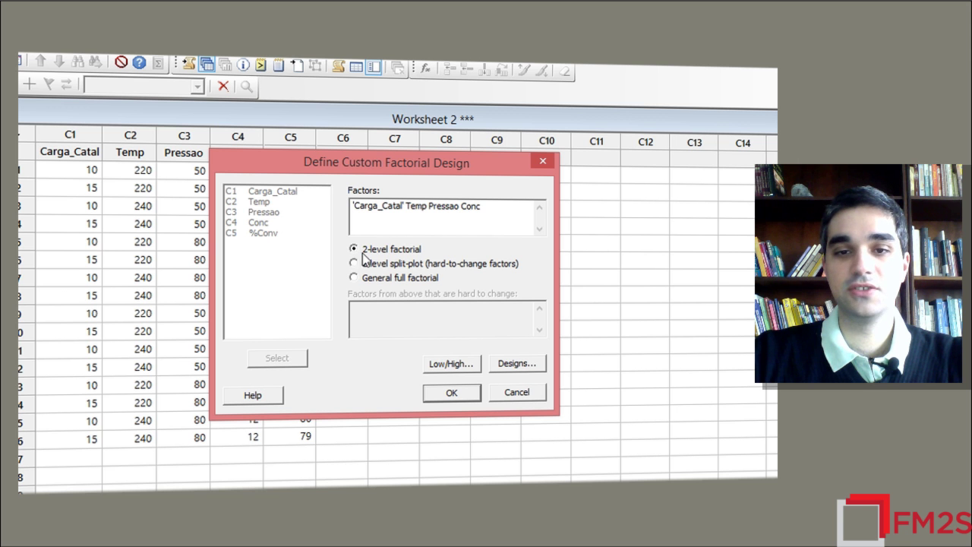
# Step: Review the factors' low and high levels, keep Carga_Catal numeric and the data uncoded, and confirm the custom factorial design
pyautogui.click(457, 365)
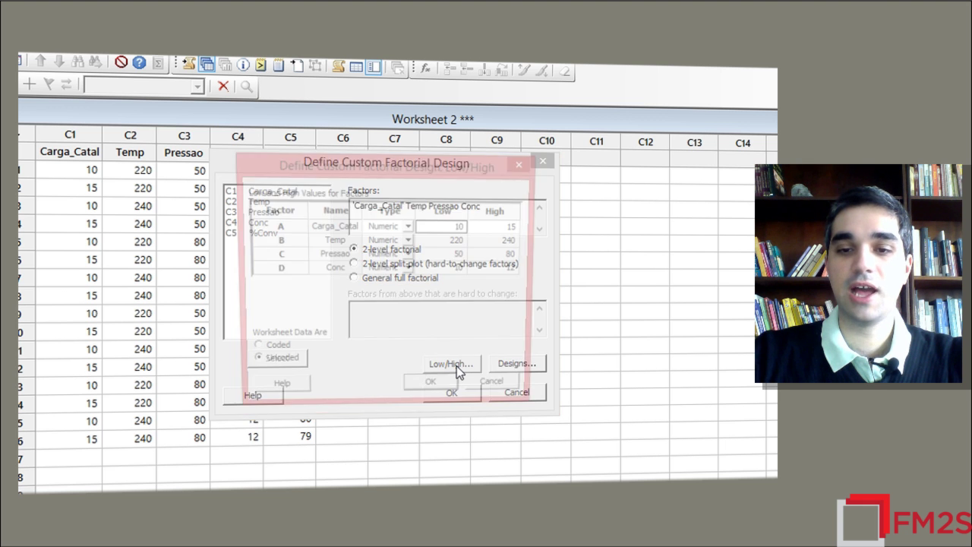
pyautogui.click(454, 271)
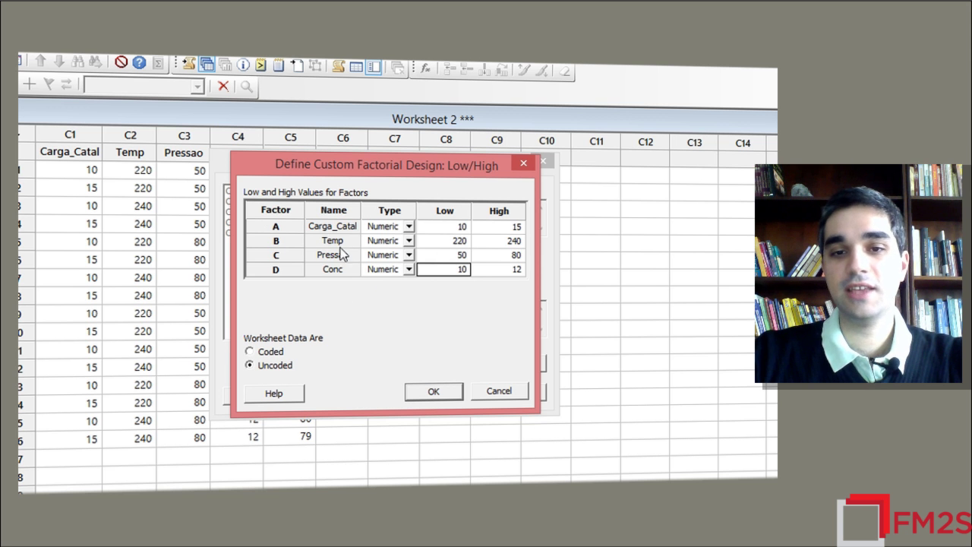
pyautogui.click(410, 226)
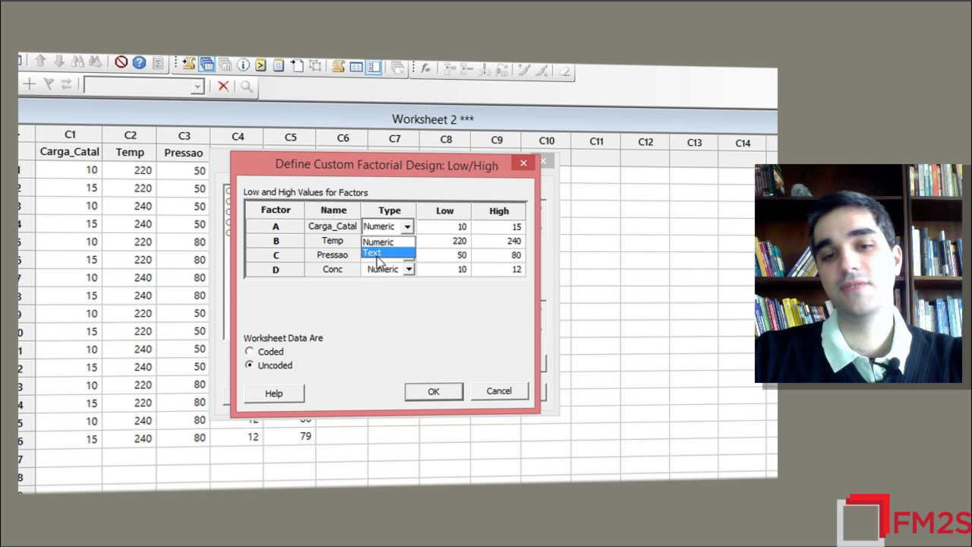
pyautogui.click(376, 244)
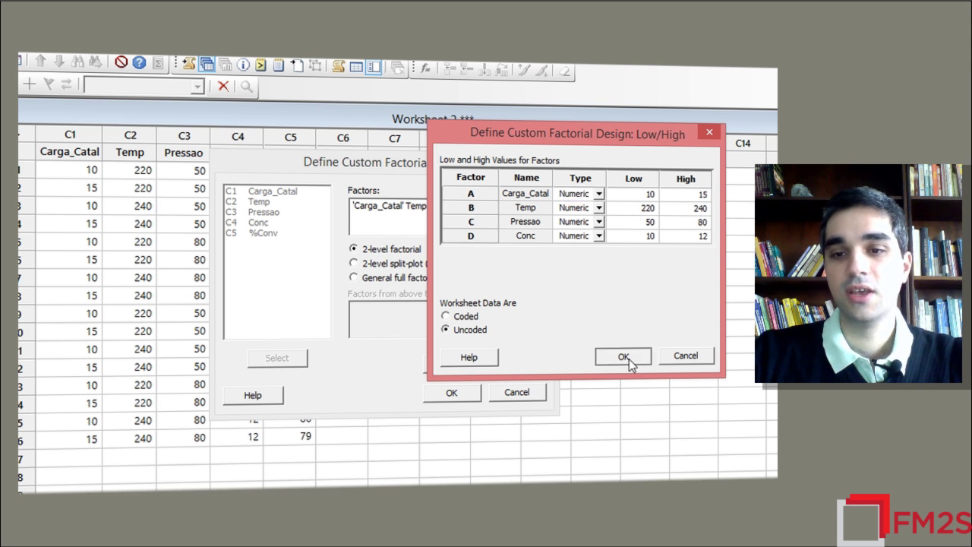
pyautogui.click(623, 357)
pyautogui.click(452, 393)
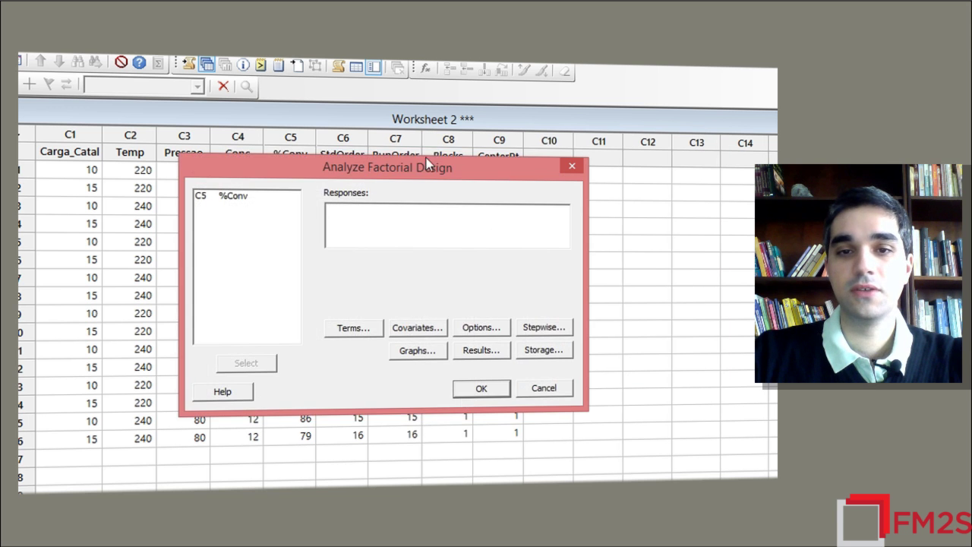
pyautogui.moveTo(389, 179); pyautogui.dragTo(130, 167)
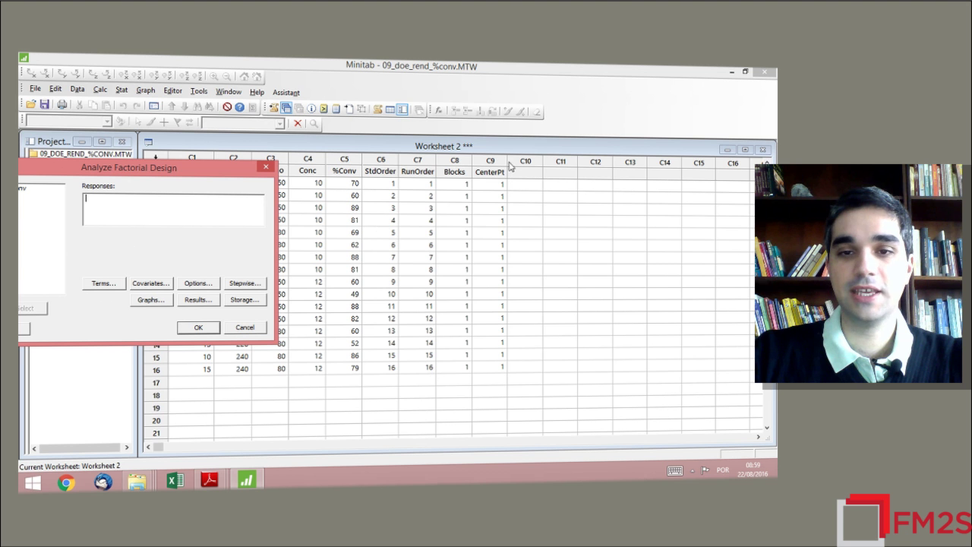
# Step: Set %Conv as the response of the factorial design analysis and move the dialog clear of the worksheet data
pyautogui.moveTo(76, 172); pyautogui.dragTo(402, 163)
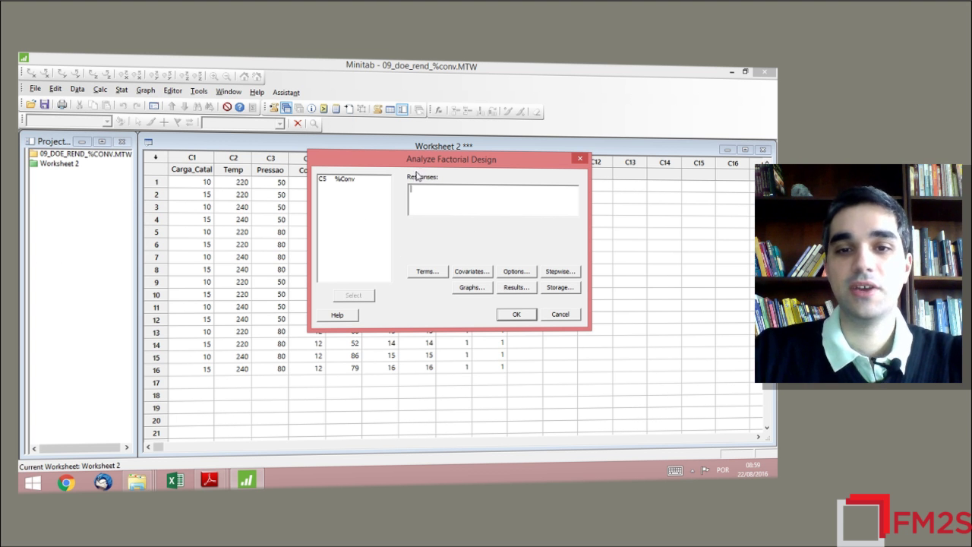
pyautogui.doubleClick(341, 179)
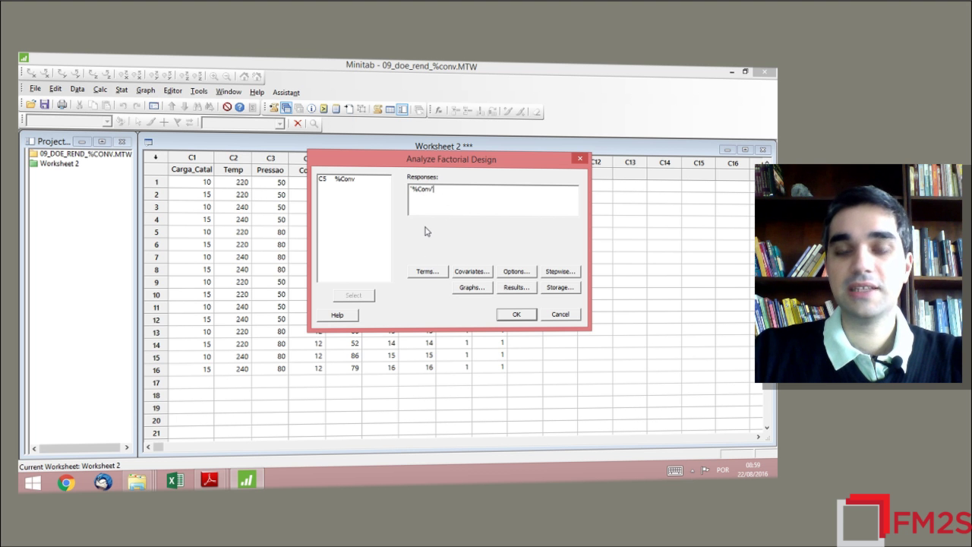
pyautogui.moveTo(441, 169); pyautogui.dragTo(549, 114)
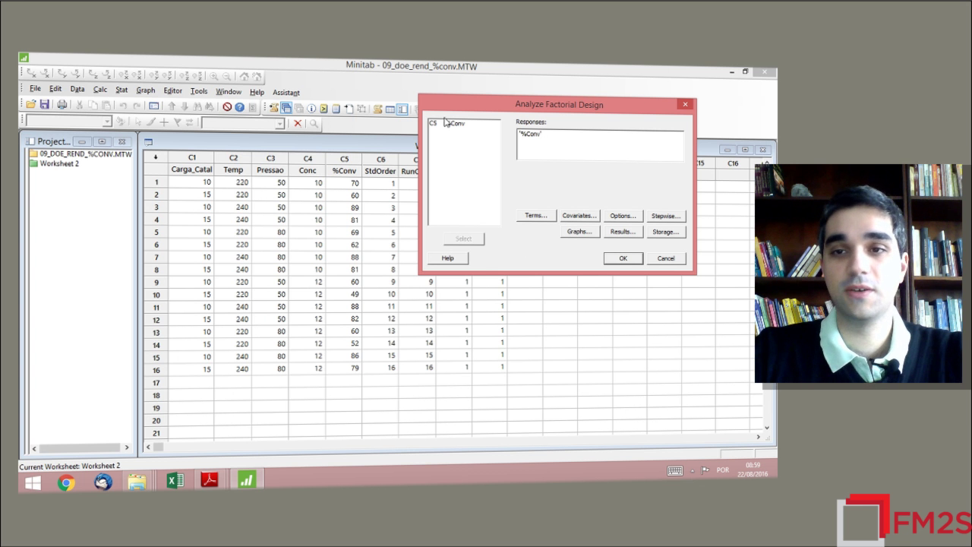
pyautogui.moveTo(544, 99); pyautogui.dragTo(374, 153)
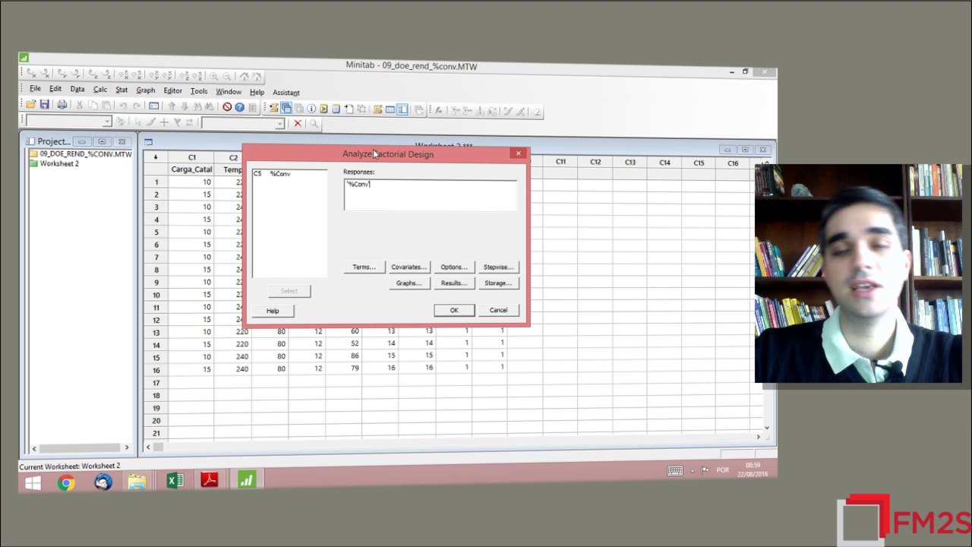
pyautogui.moveTo(394, 156); pyautogui.dragTo(487, 123)
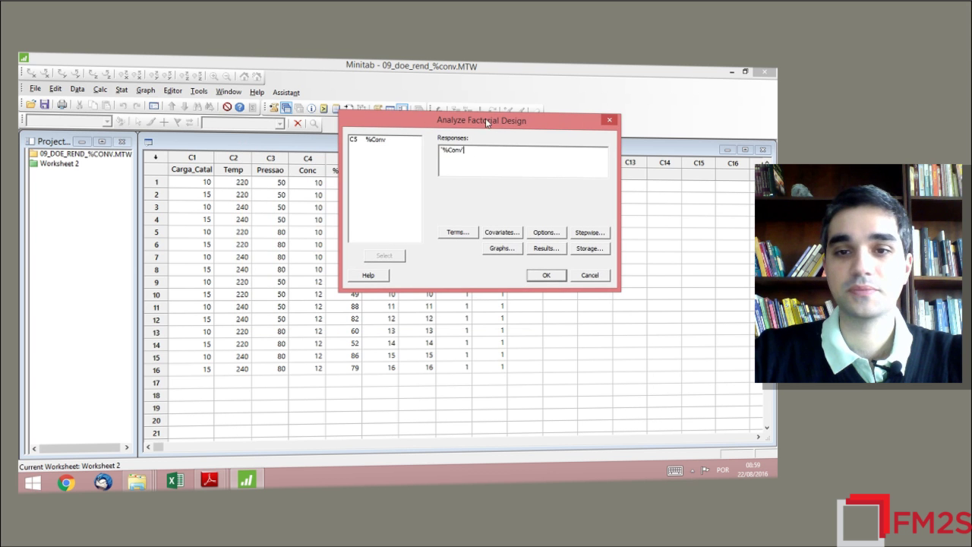
# Step: Choose only the Pareto effects plot, limited to model terms, as the graph output of the analysis
pyautogui.click(497, 250)
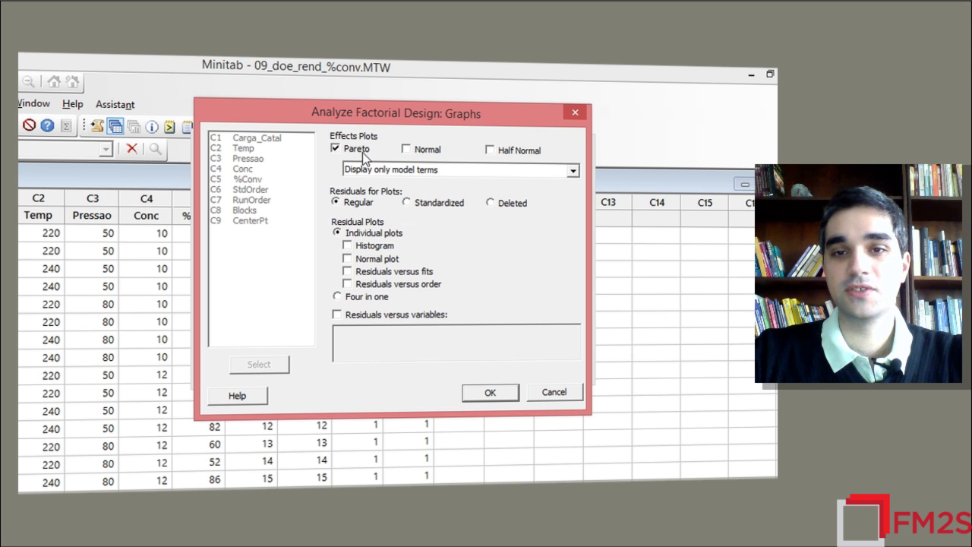
pyautogui.click(361, 152)
pyautogui.click(416, 152)
pyautogui.click(416, 152)
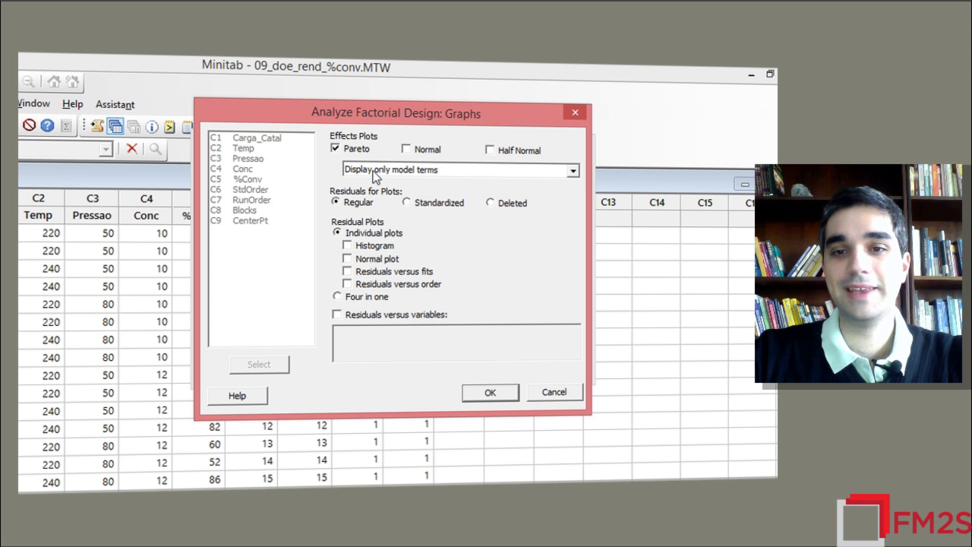
pyautogui.click(490, 394)
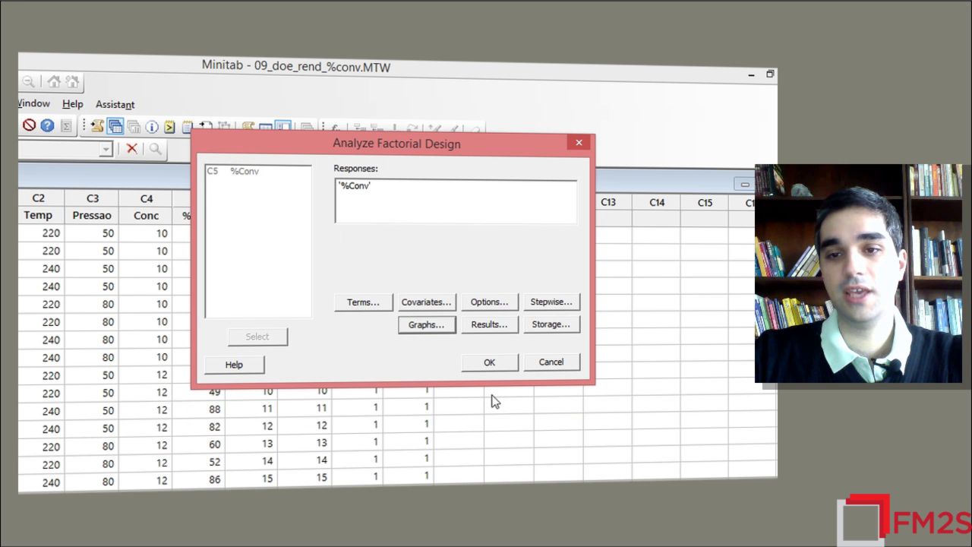
# Step: Set the confidence level for all intervals to 1, keep it two-sided without transformation, and run the factorial analysis
pyautogui.click(486, 303)
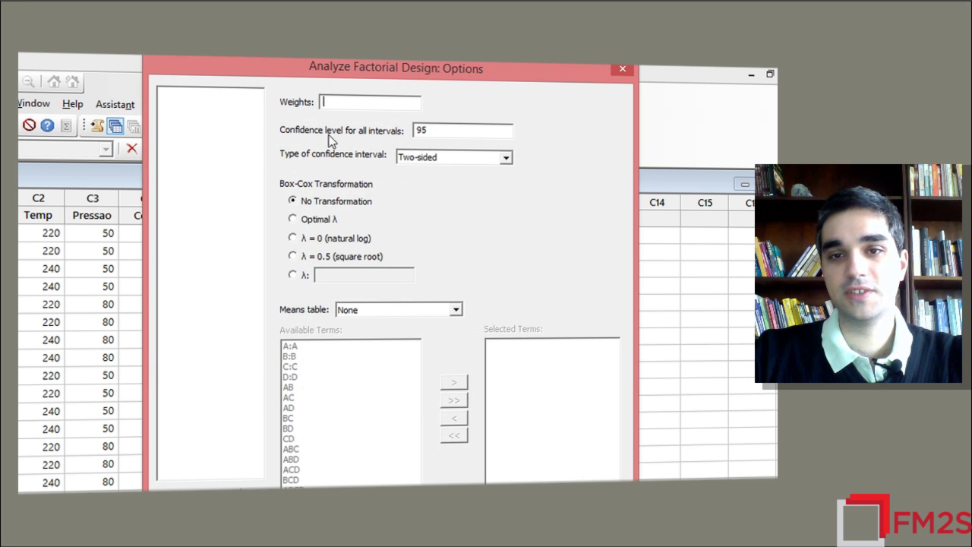
pyautogui.moveTo(440, 130); pyautogui.dragTo(399, 131)
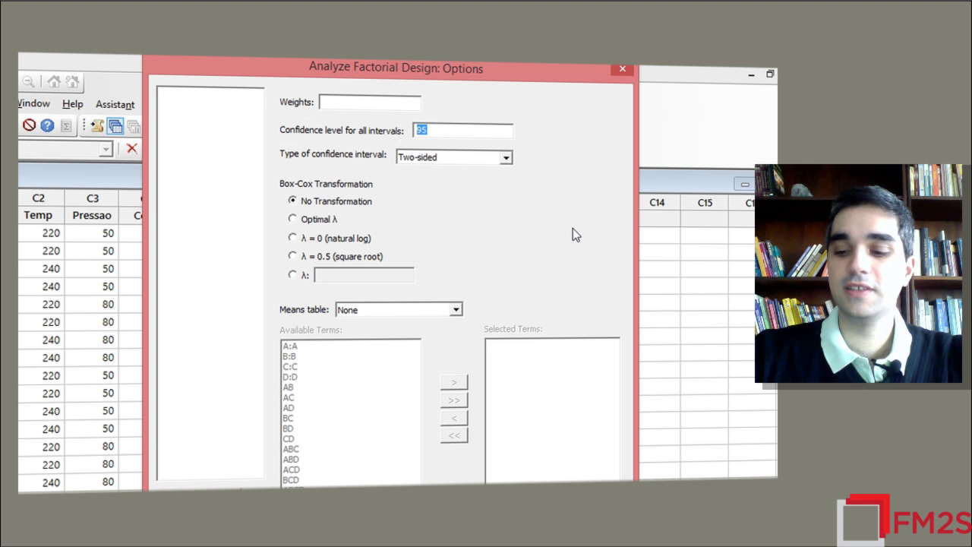
pyautogui.write('1')
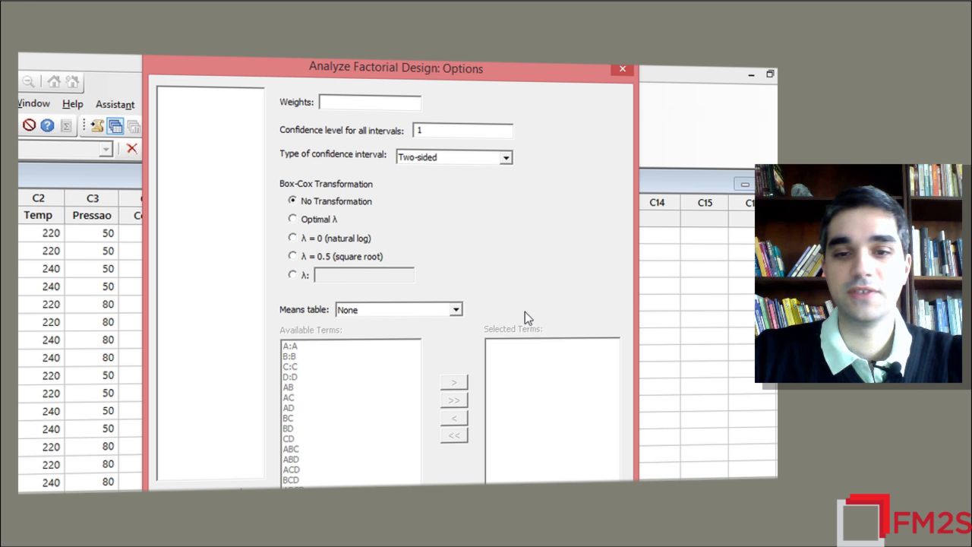
pyautogui.click(530, 528)
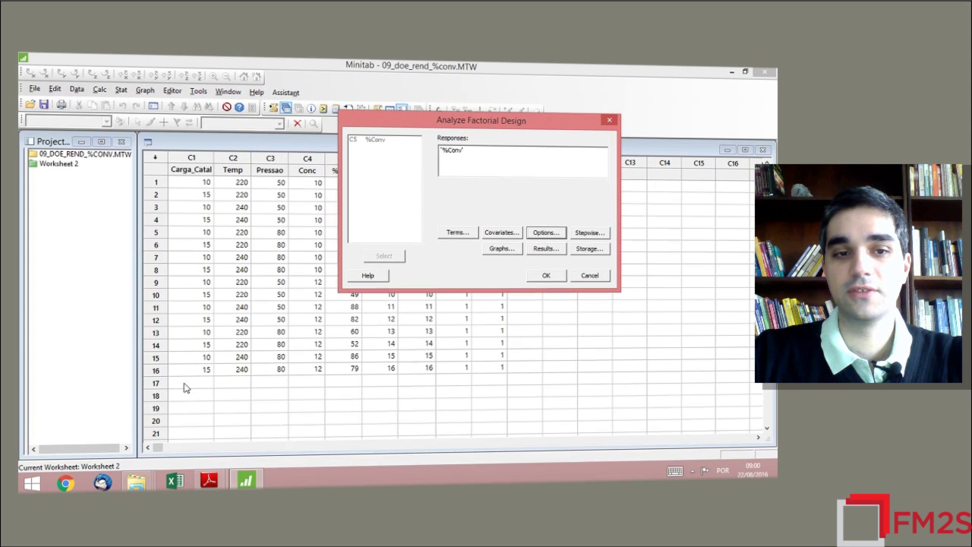
pyautogui.click(553, 278)
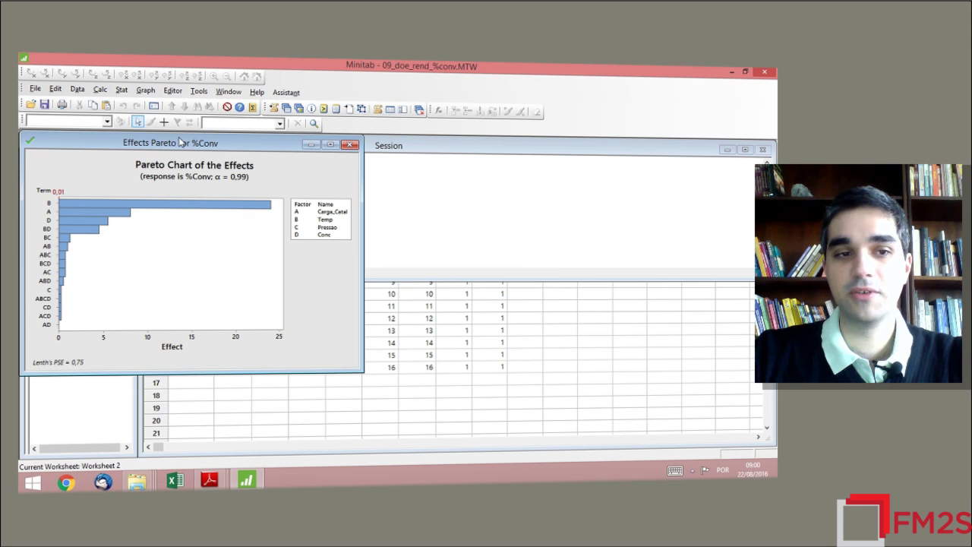
# Step: Enlarge the Pareto chart of the effects and examine the bar values of its largest terms
pyautogui.moveTo(183, 140); pyautogui.dragTo(385, 145)
pyautogui.doubleClick(383, 144)
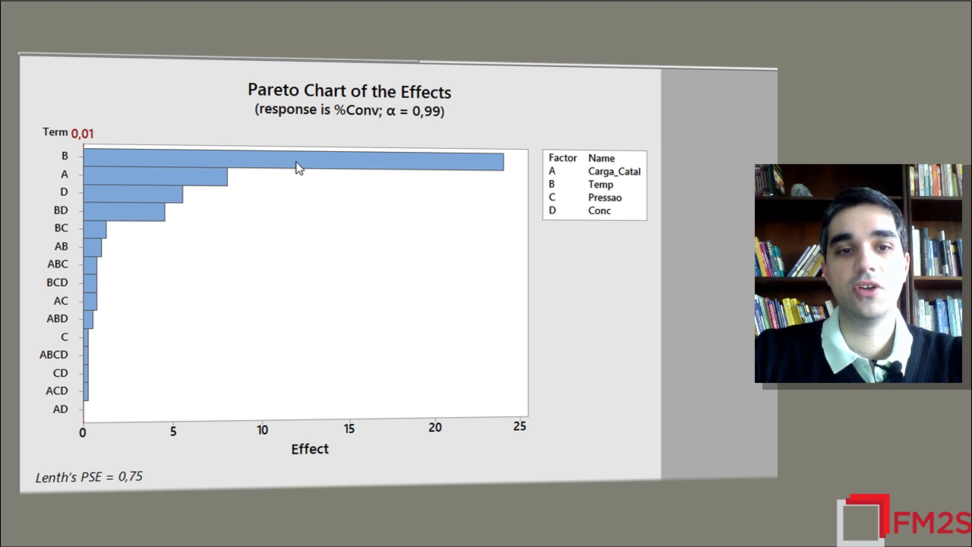
pyautogui.moveTo(298, 167)
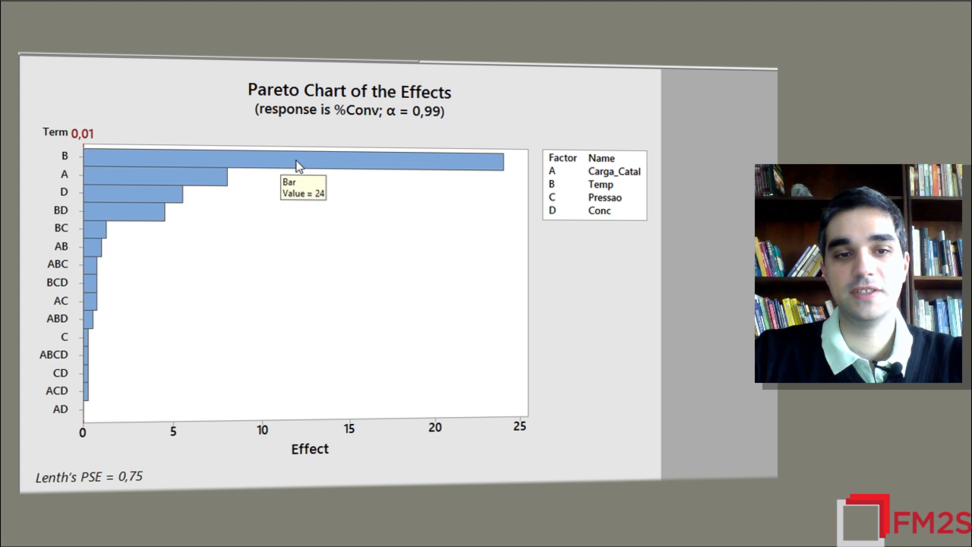
pyautogui.moveTo(170, 179)
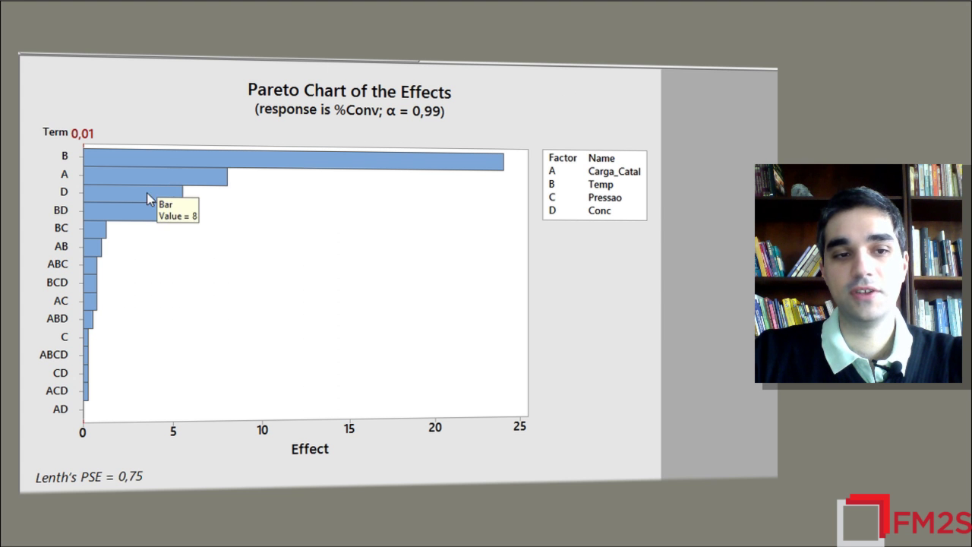
pyautogui.moveTo(133, 204)
pyautogui.moveTo(126, 220)
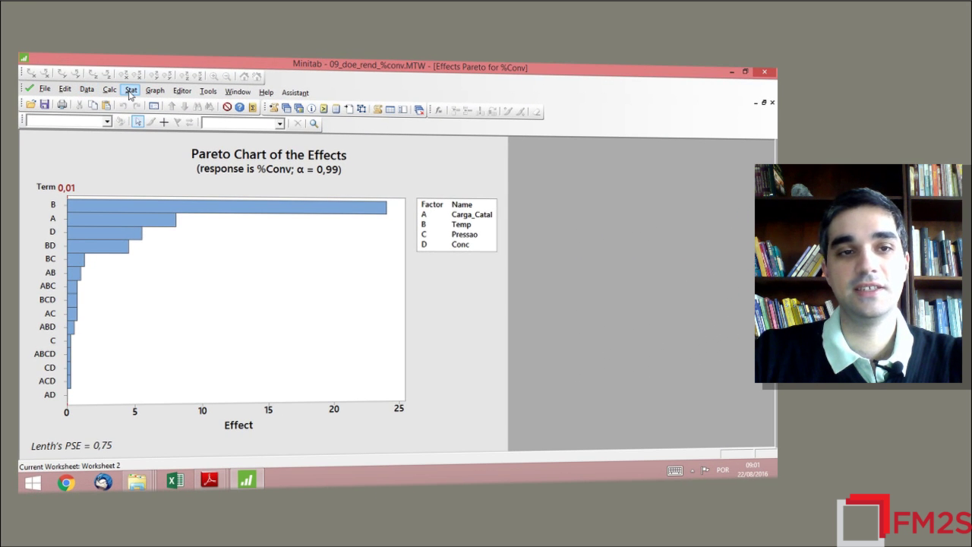
# Step: Start the Factorial Plots command with %Conv as the response and remove all variables from the plot selection
pyautogui.click(131, 91)
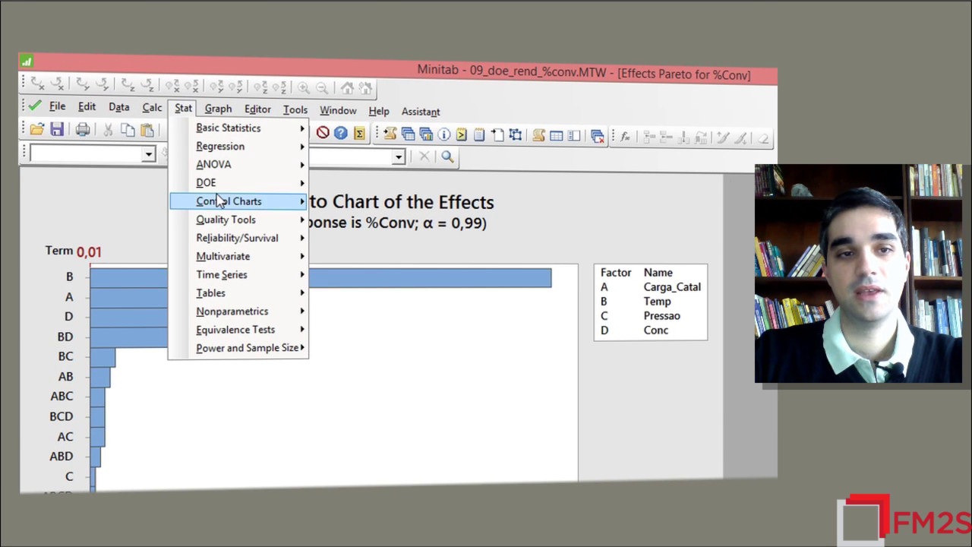
pyautogui.moveTo(213, 186)
pyautogui.moveTo(354, 189)
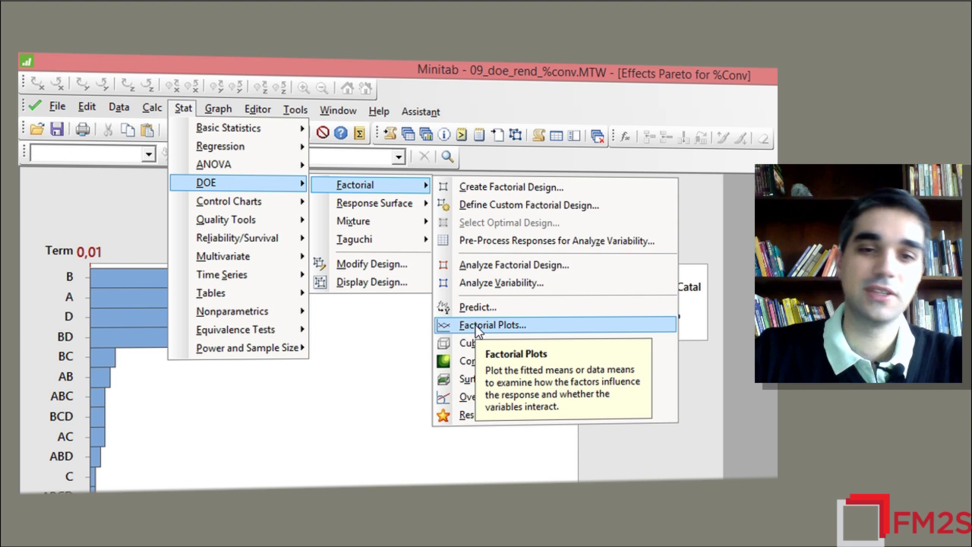
pyautogui.click(478, 325)
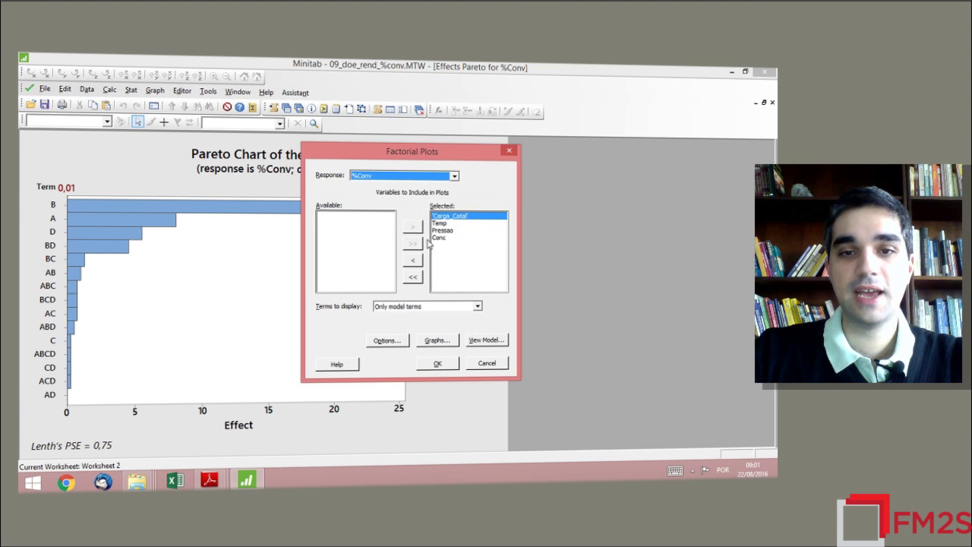
pyautogui.click(413, 276)
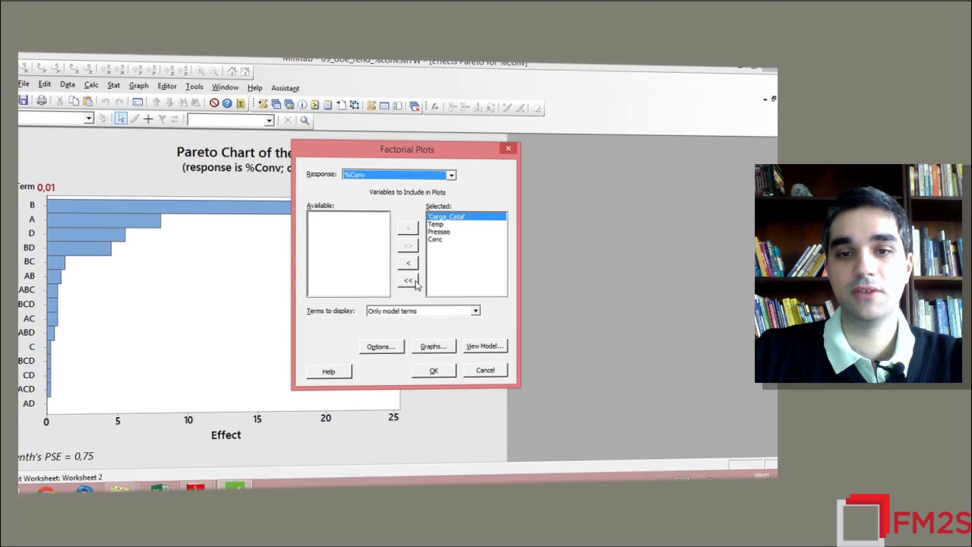
pyautogui.click(358, 177)
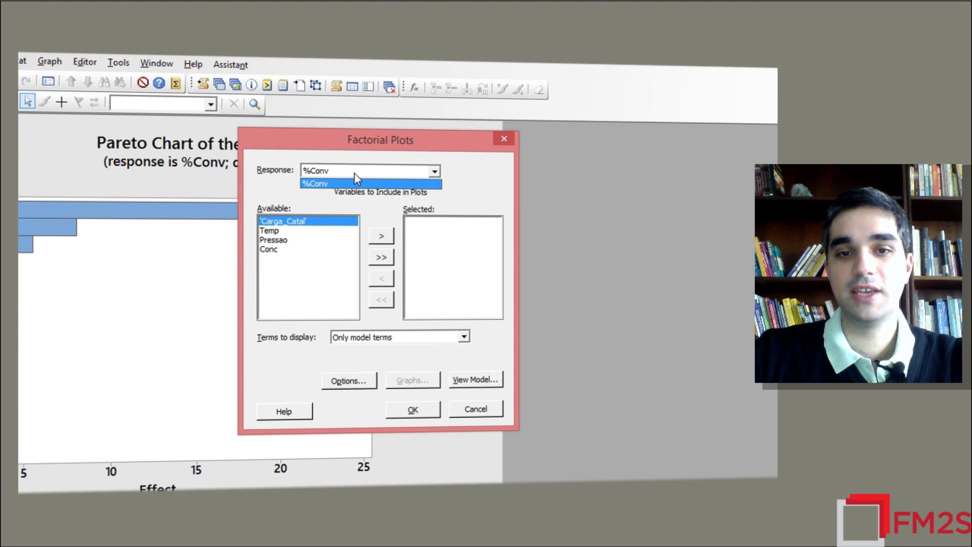
pyautogui.click(358, 177)
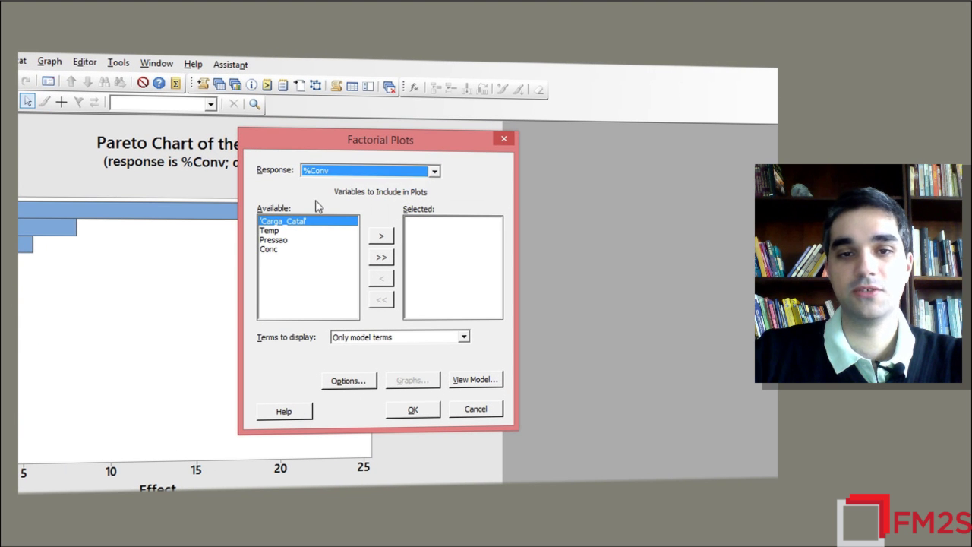
# Step: Include Carga_Catal, Temp and Conc in the factorial plots, leaving Pressao out, by comparison with the Pareto chart's factor legend
pyautogui.click(440, 247)
pyautogui.moveTo(341, 140); pyautogui.dragTo(612, 127)
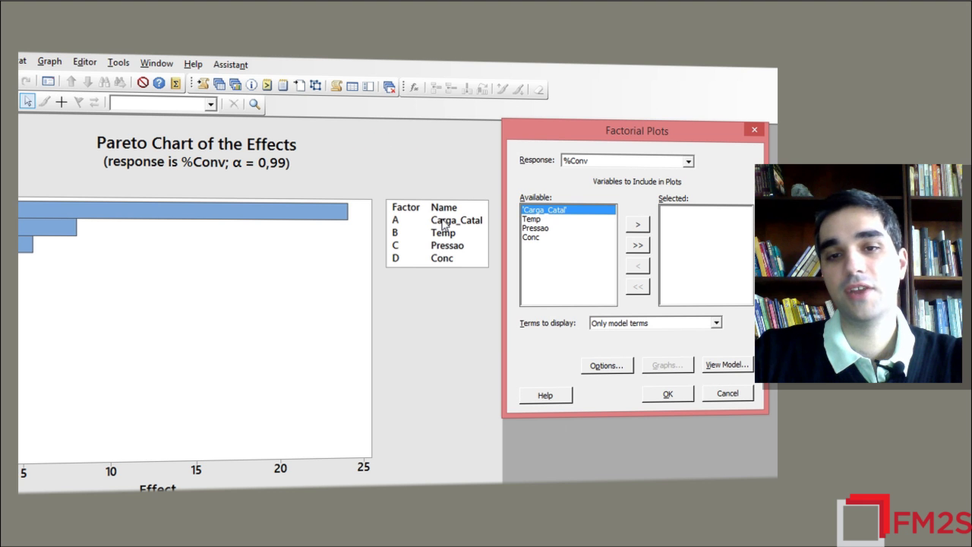
pyautogui.doubleClick(550, 211)
pyautogui.doubleClick(546, 210)
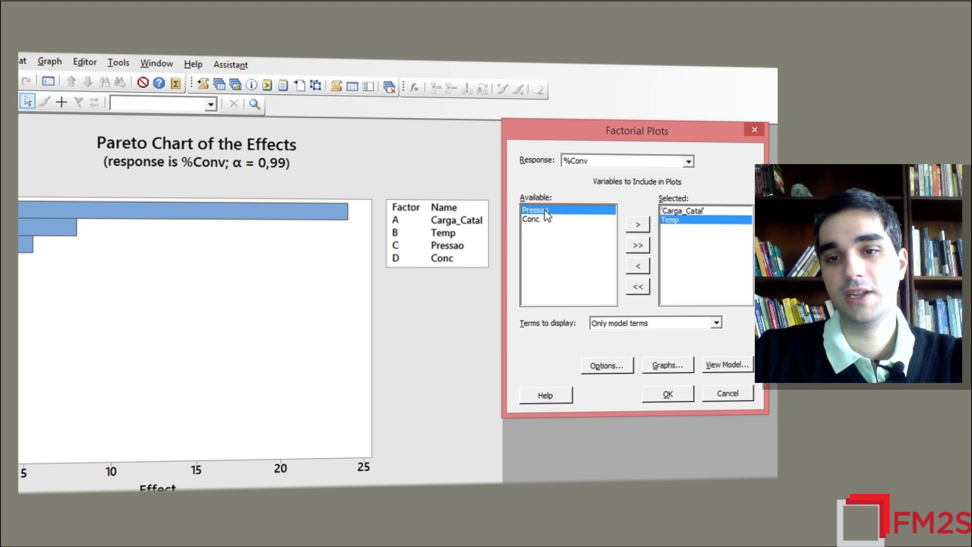
pyautogui.doubleClick(546, 212)
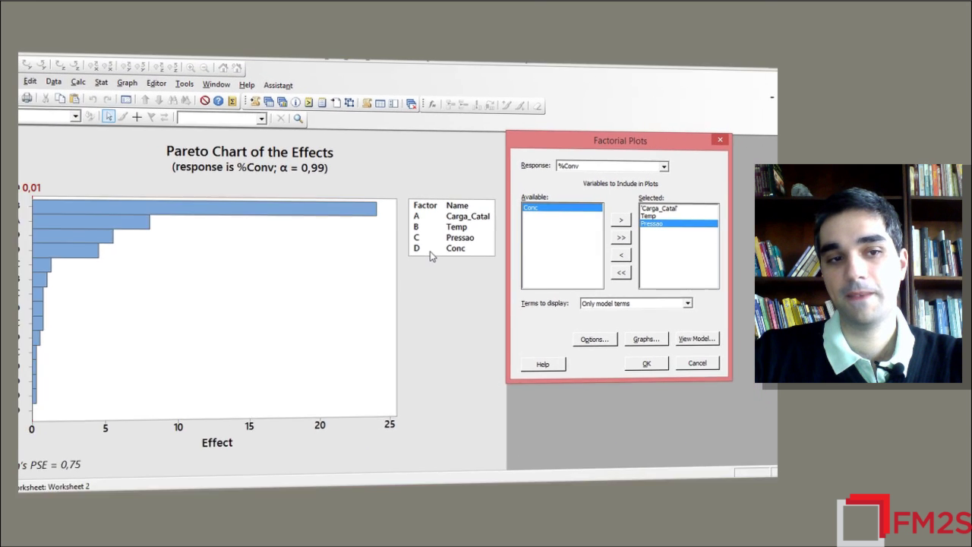
pyautogui.click(669, 215)
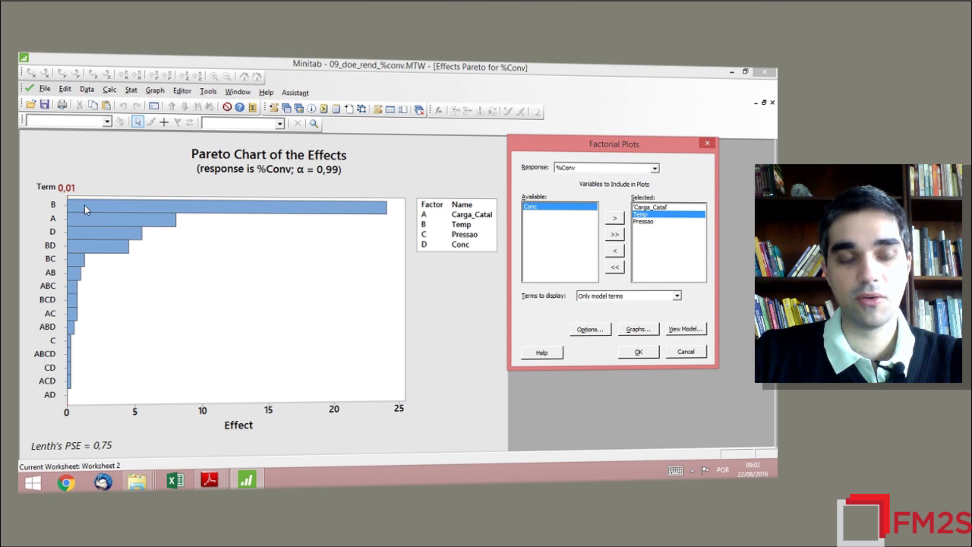
pyautogui.doubleClick(664, 222)
pyautogui.doubleClick(535, 215)
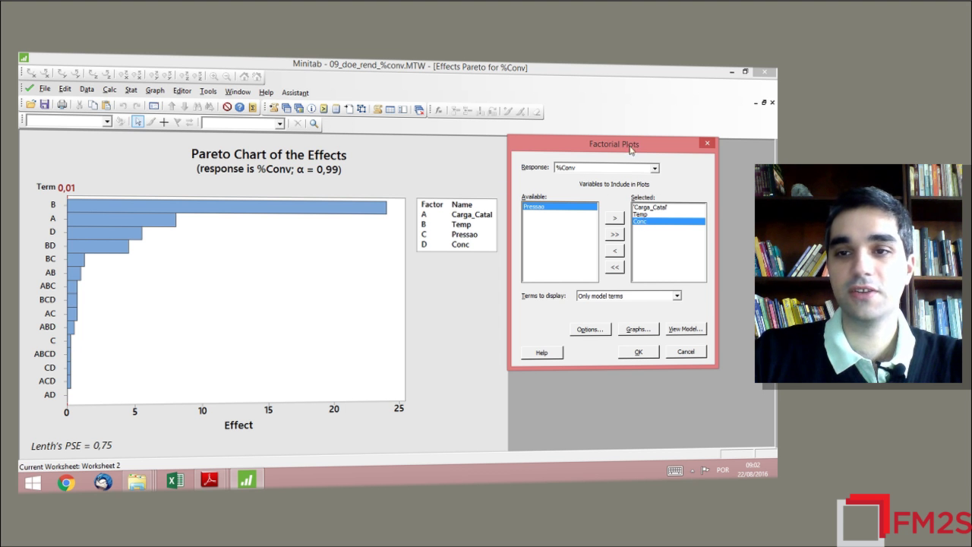
# Step: Turn off the interaction plot, keep the main effects plot, and generate the factorial plot
pyautogui.click(639, 329)
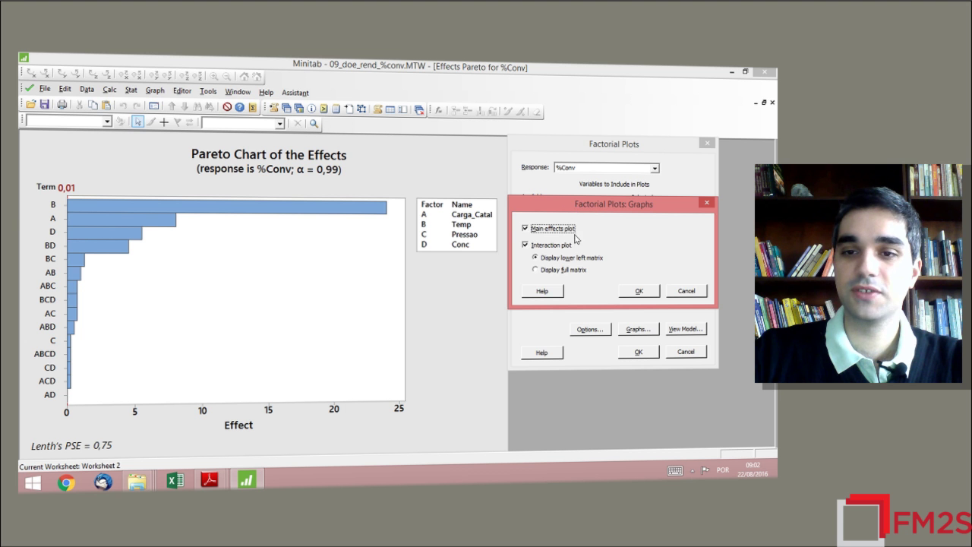
pyautogui.moveTo(669, 211); pyautogui.dragTo(452, 188)
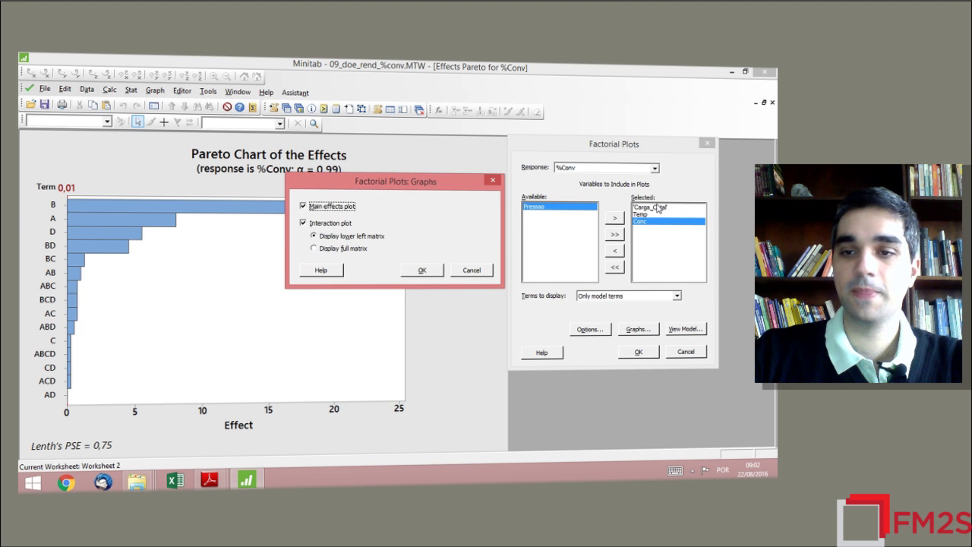
pyautogui.click(330, 221)
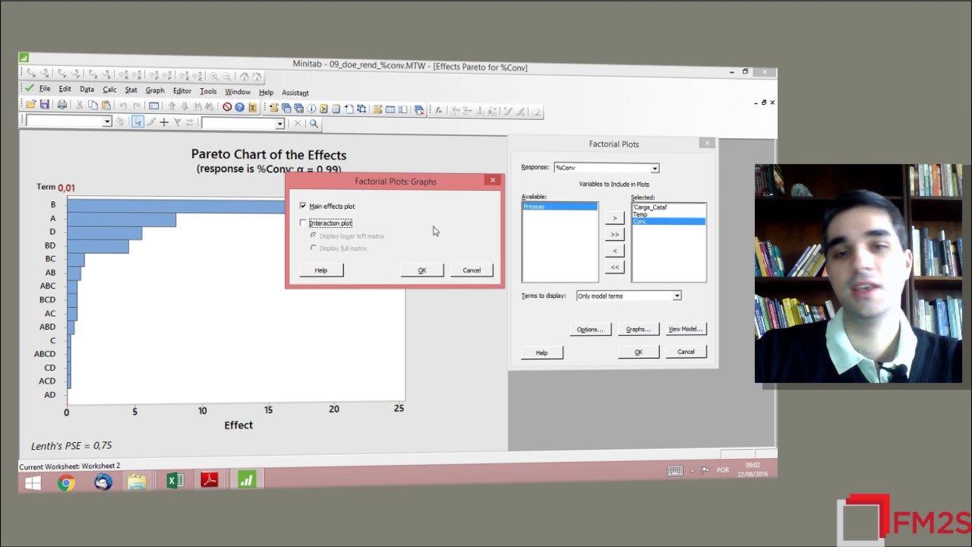
pyautogui.click(419, 270)
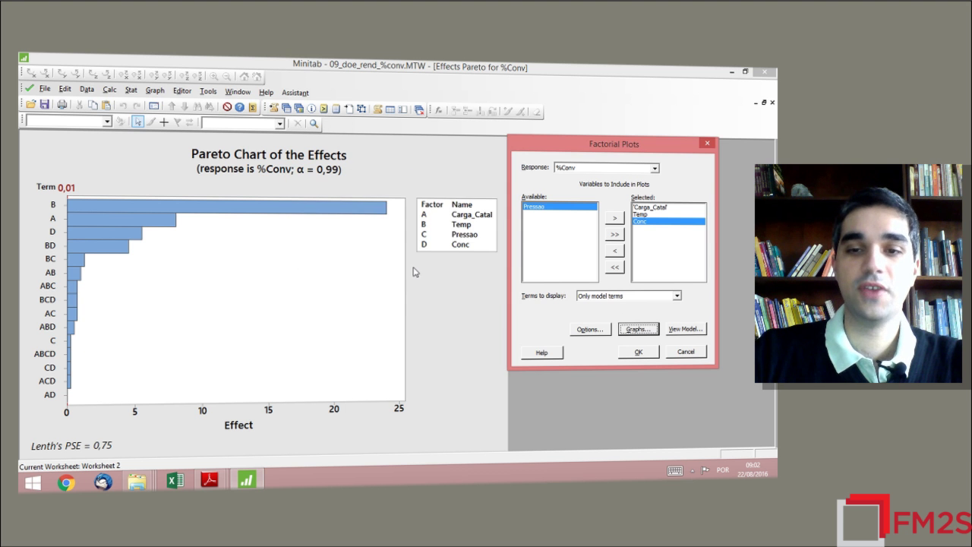
pyautogui.click(641, 354)
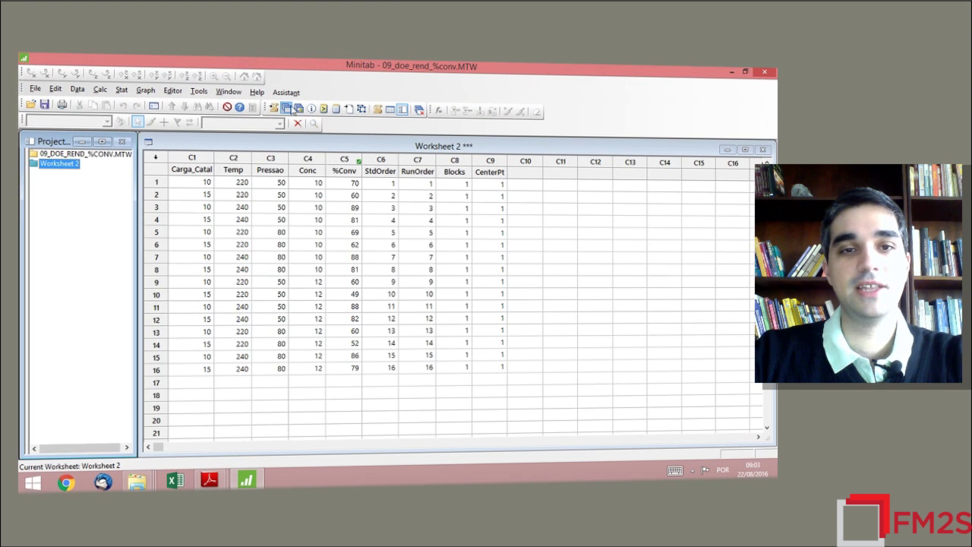
# Step: List the project's graphs and display the Pareto chart of the effects for %Conv
pyautogui.click(337, 67)
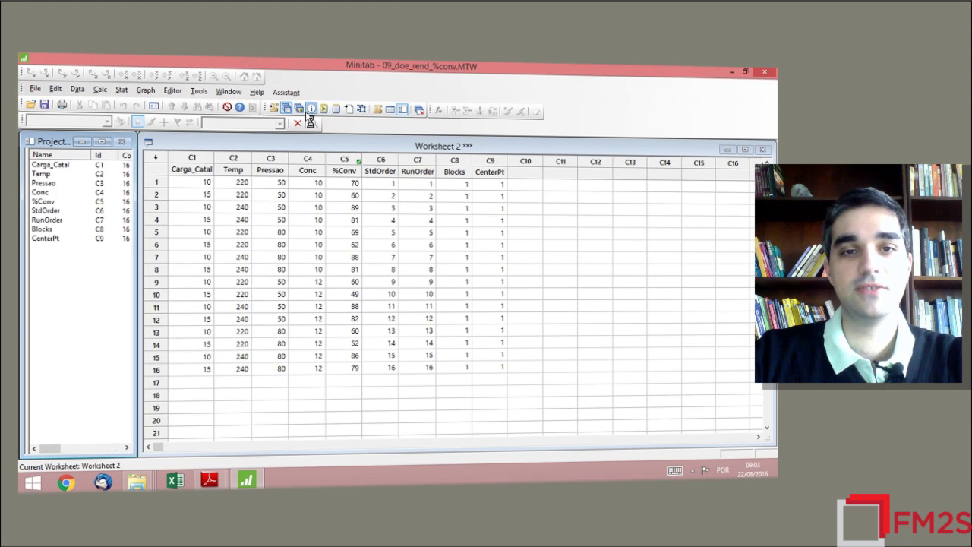
pyautogui.click(300, 110)
pyautogui.click(61, 164)
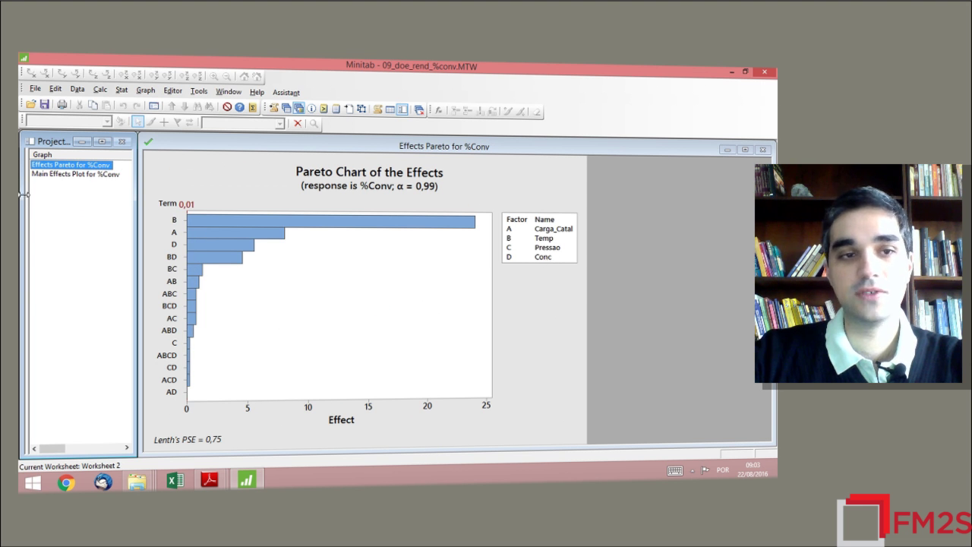
pyautogui.click(287, 110)
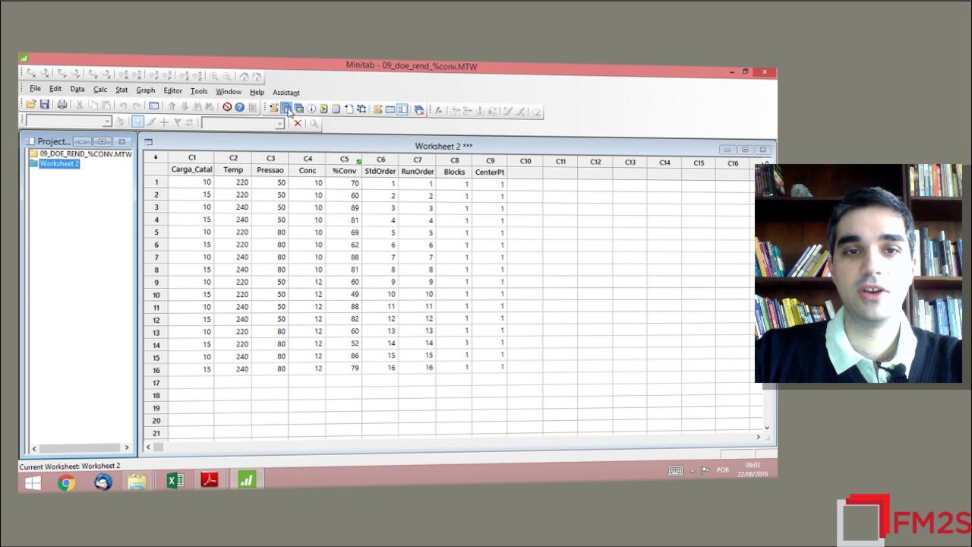
pyautogui.click(120, 90)
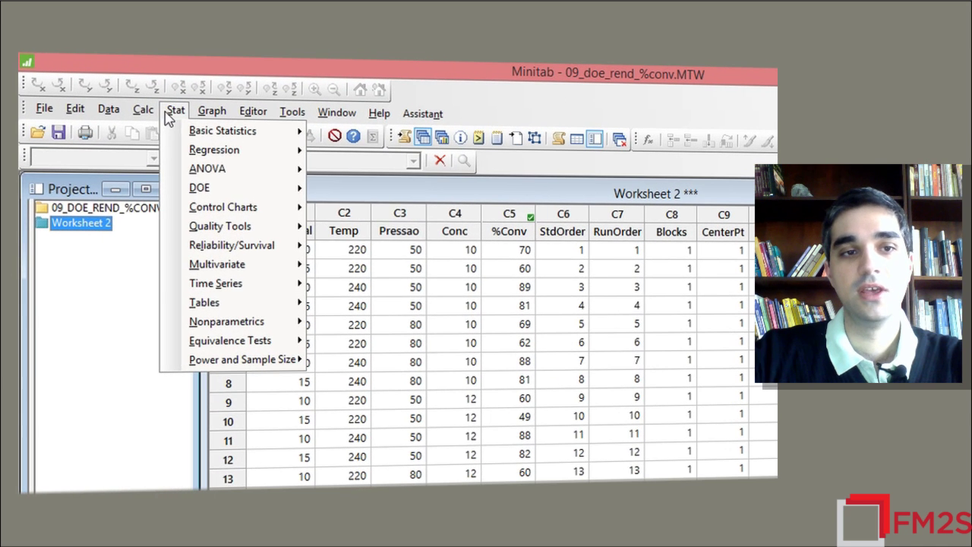
pyautogui.moveTo(184, 190)
pyautogui.moveTo(367, 196)
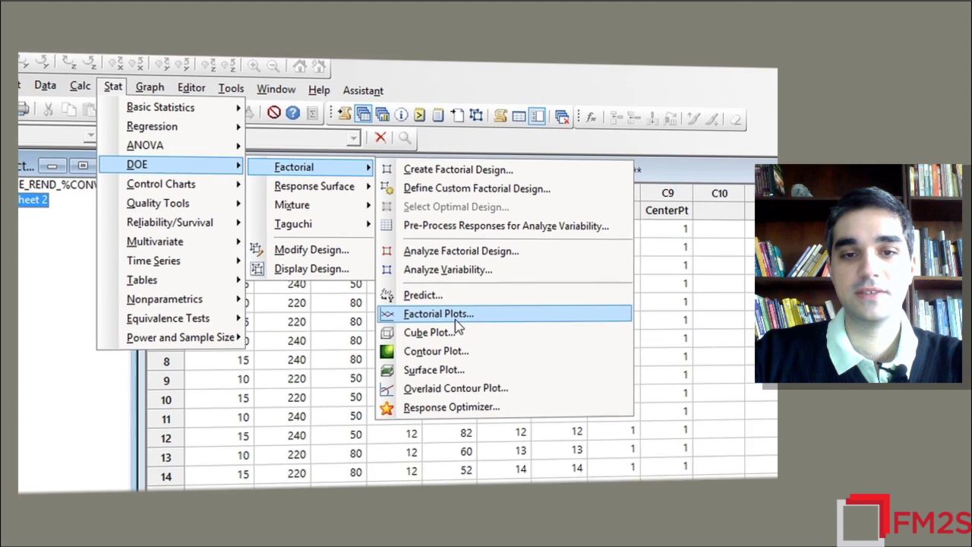
pyautogui.click(509, 337)
pyautogui.click(393, 306)
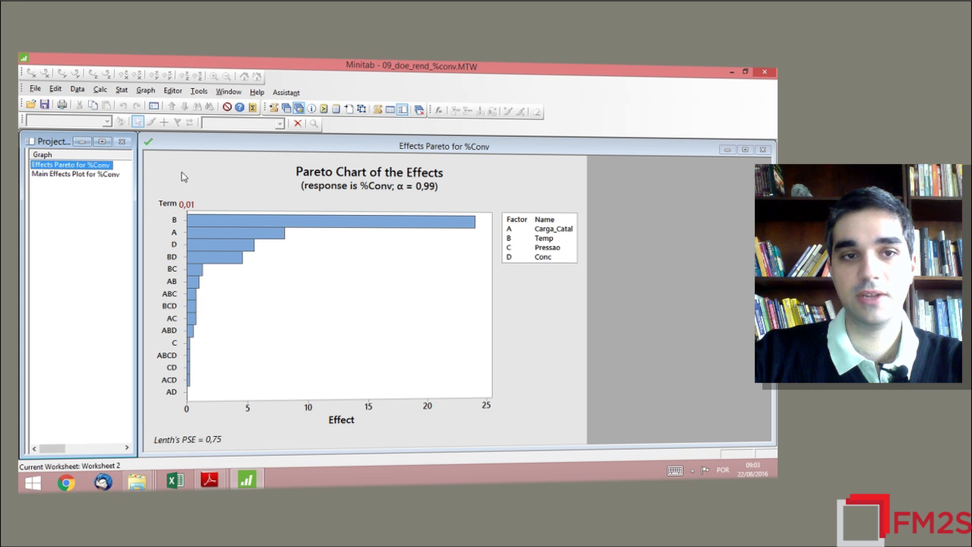
# Step: Start Factorial Plots for the %Conv response and clear the selected variables, including only Temp and Conc in the plots
pyautogui.click(121, 90)
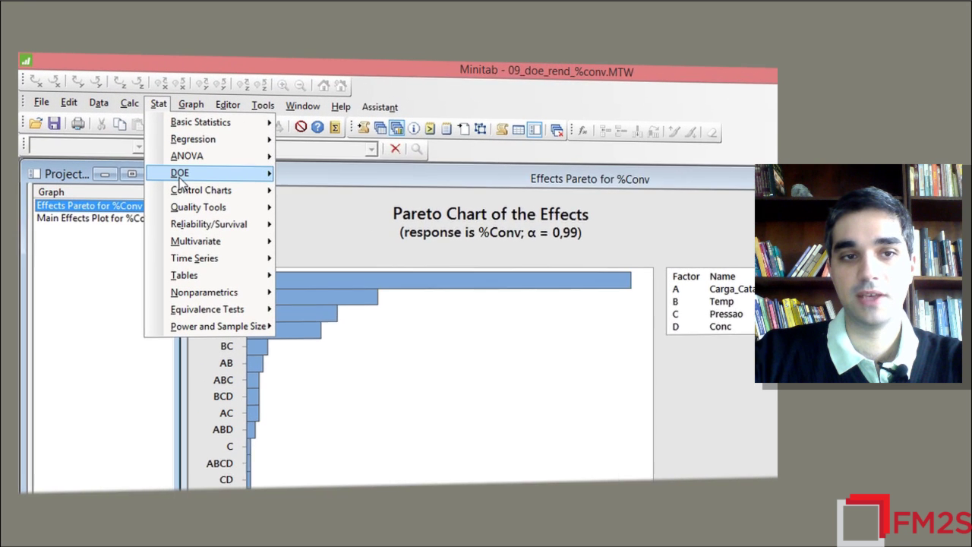
pyautogui.moveTo(180, 176)
pyautogui.moveTo(365, 184)
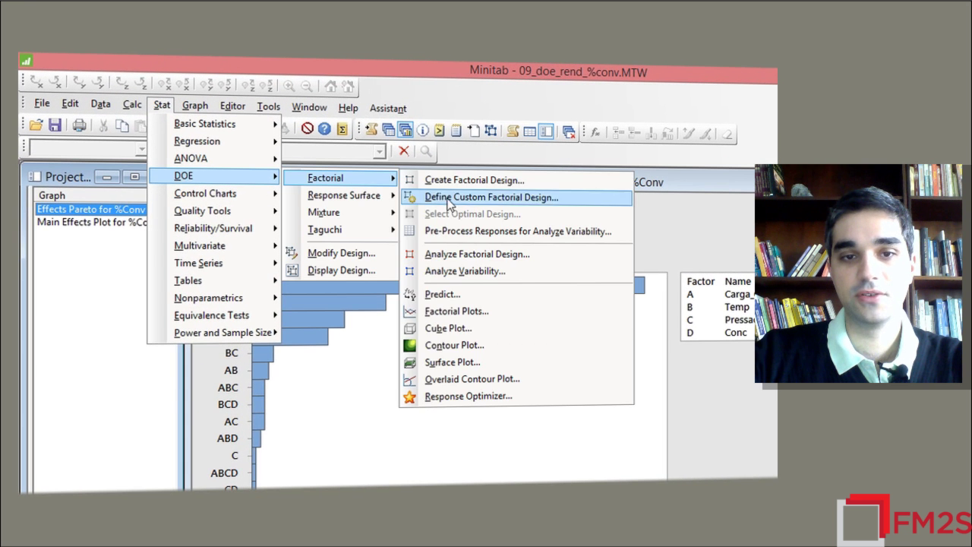
pyautogui.click(456, 312)
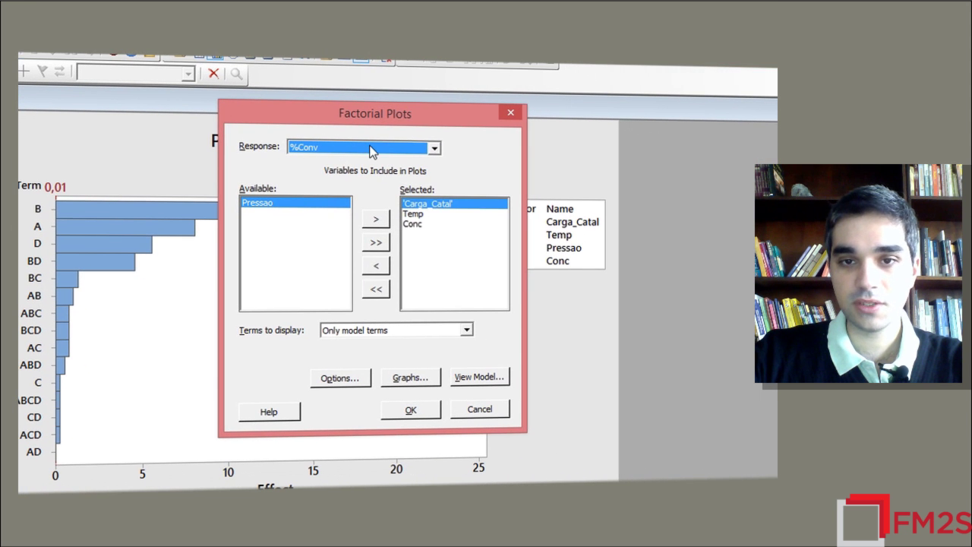
pyautogui.click(377, 290)
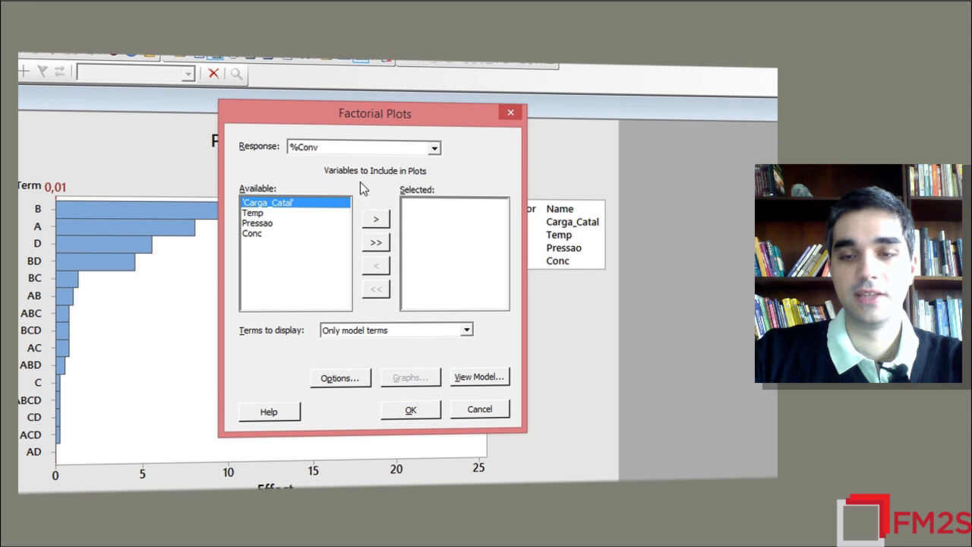
pyautogui.doubleClick(256, 215)
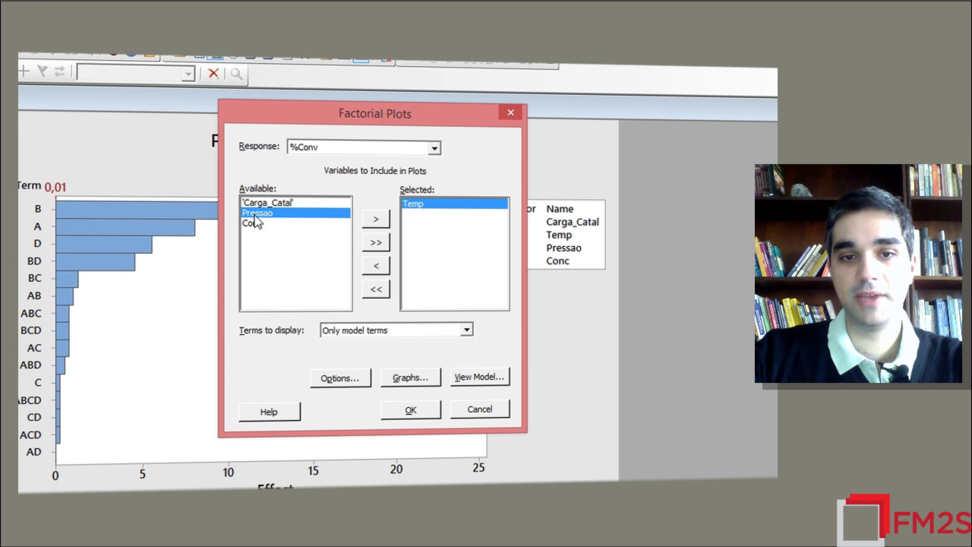
pyautogui.doubleClick(256, 224)
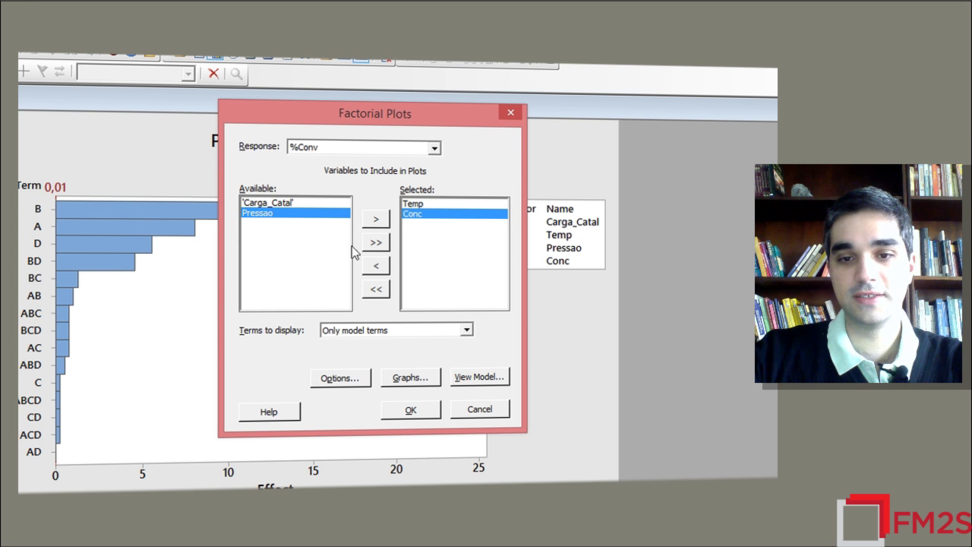
# Step: Turn off the main effects plot, turn on the interaction plot, and generate the Temp and Conc factorial plot
pyautogui.click(418, 379)
pyautogui.click(296, 235)
pyautogui.click(291, 258)
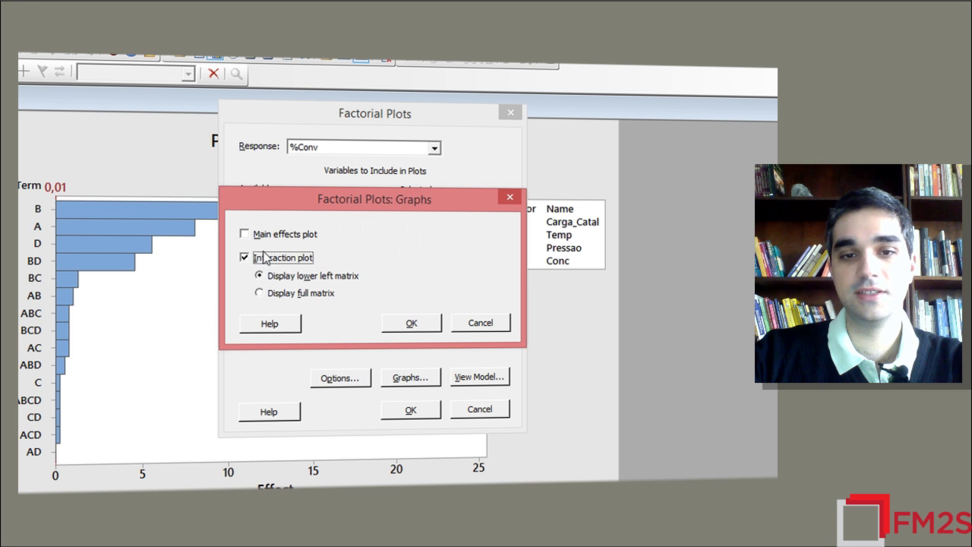
pyautogui.click(395, 326)
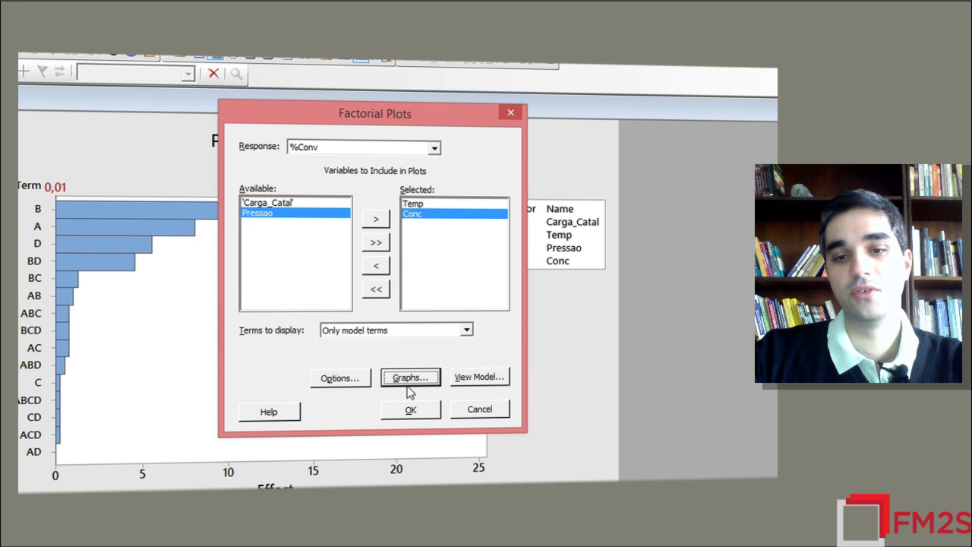
pyautogui.click(412, 408)
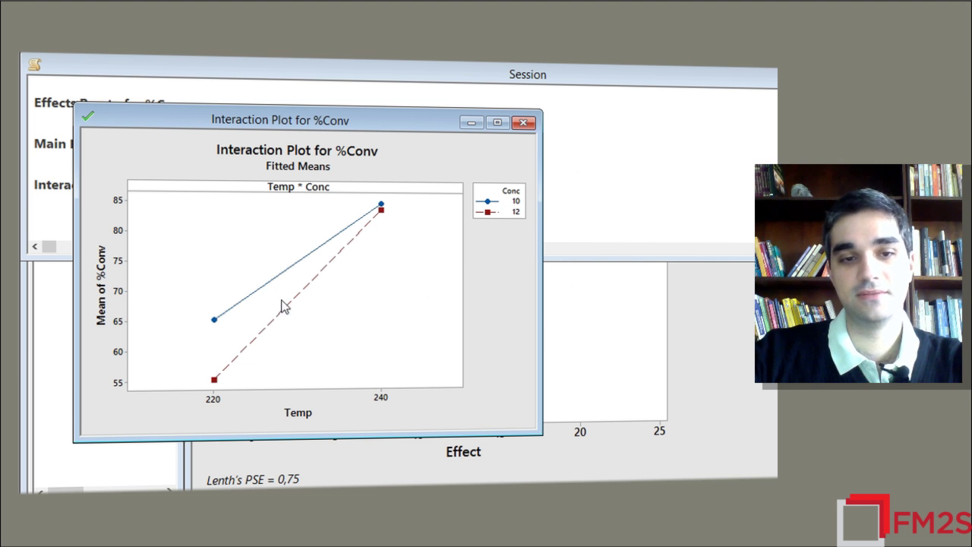
# Step: Compare the Pareto chart of the effects with the Temp by Conc interaction plot using the project's graph list
pyautogui.click(43, 321)
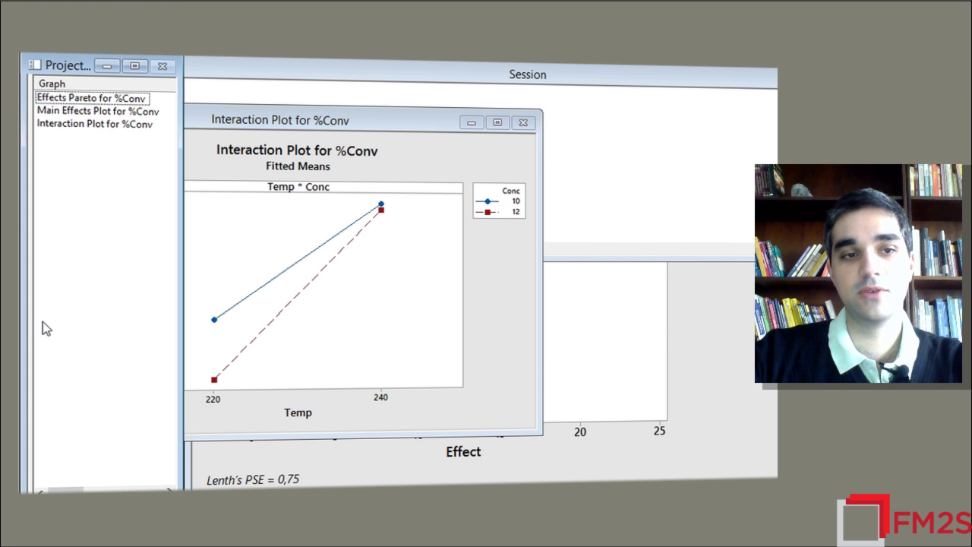
pyautogui.doubleClick(96, 100)
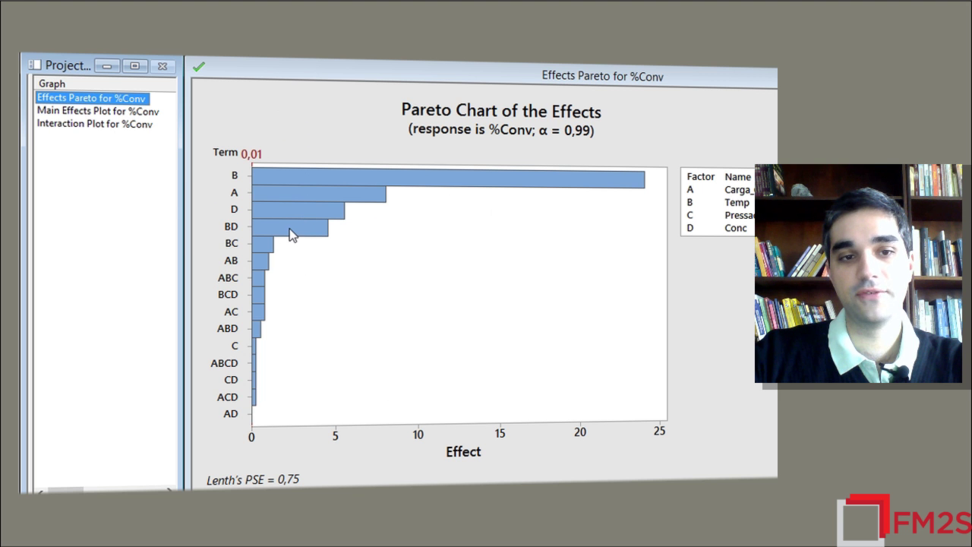
pyautogui.doubleClick(139, 127)
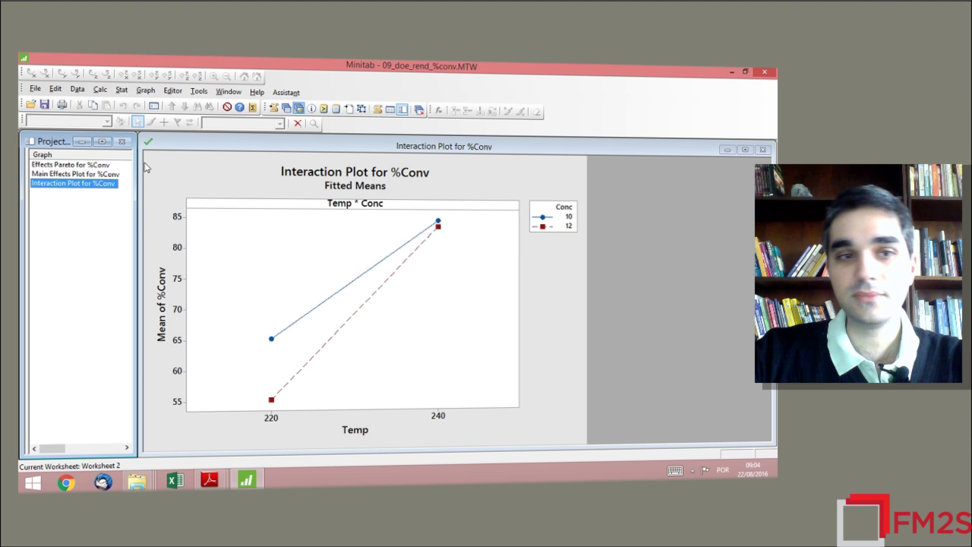
pyautogui.click(68, 168)
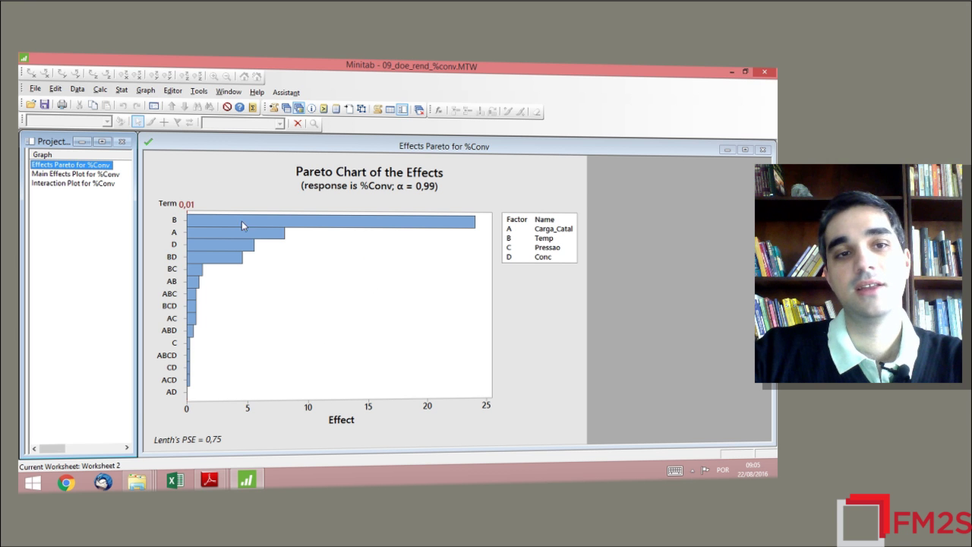
# Step: Make the 09_DOE_REND_%CONV.MTW worksheet active and select its StdOrder through CenterPt columns
pyautogui.click(286, 108)
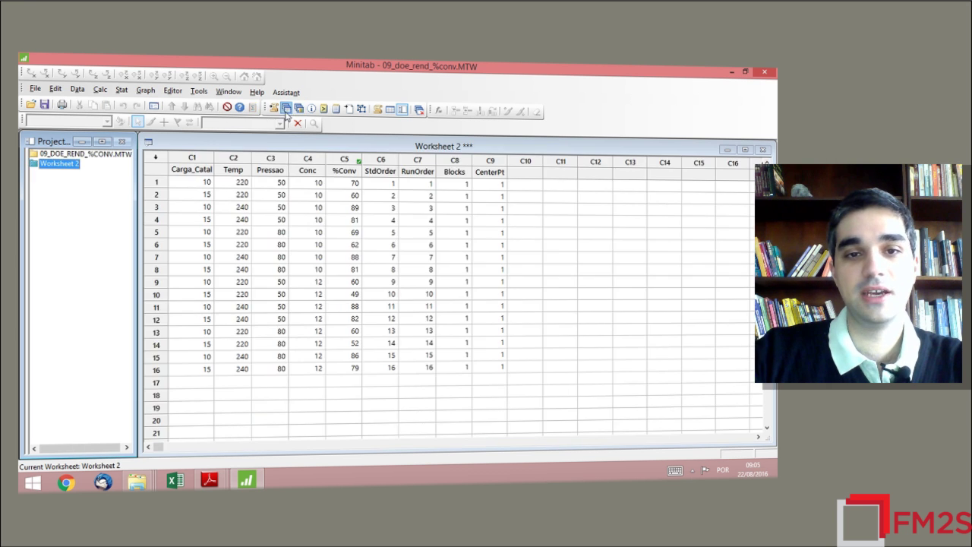
pyautogui.click(94, 156)
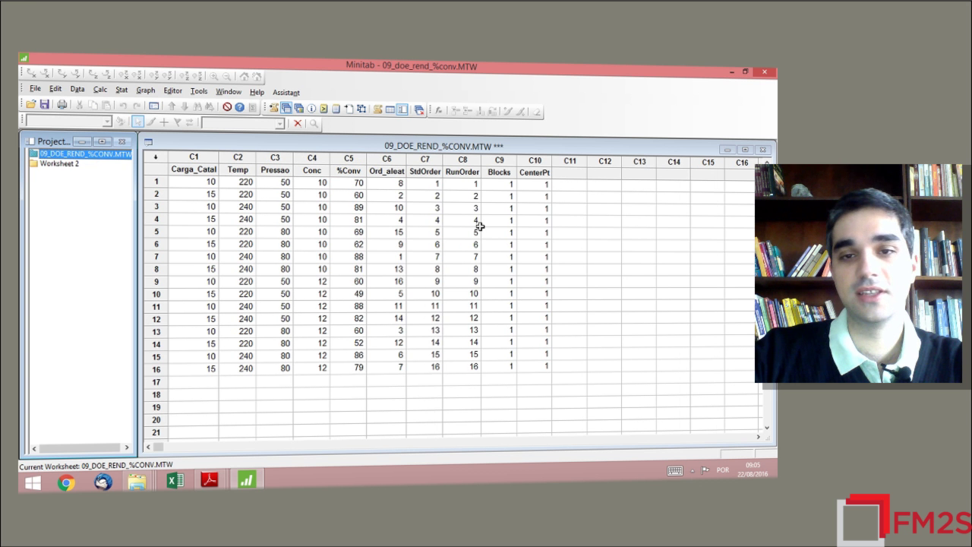
pyautogui.moveTo(435, 168); pyautogui.dragTo(569, 339)
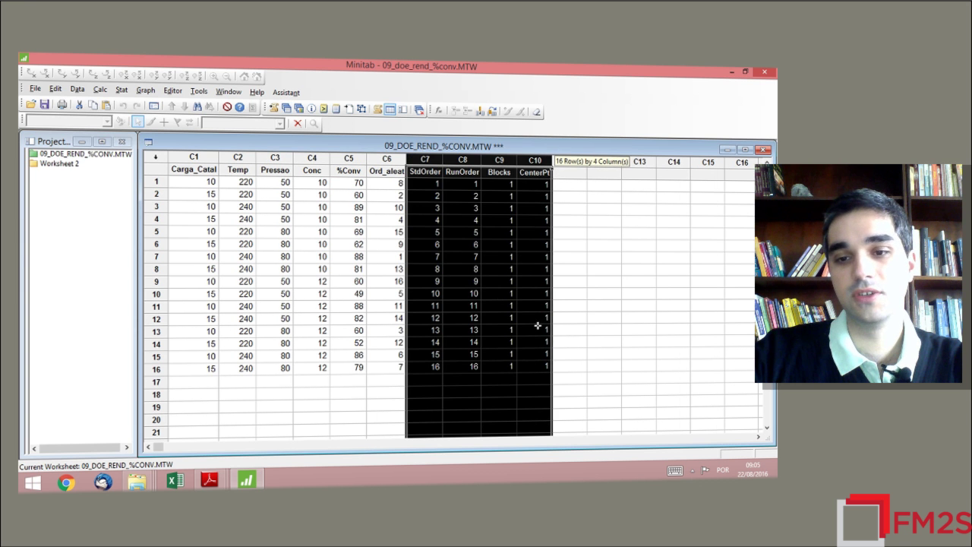
# Step: Start Analyze Factorial Design on the 09_DOE_REND_%CONV.MTW worksheet with %Conv as the response
pyautogui.click(100, 89)
pyautogui.click(99, 89)
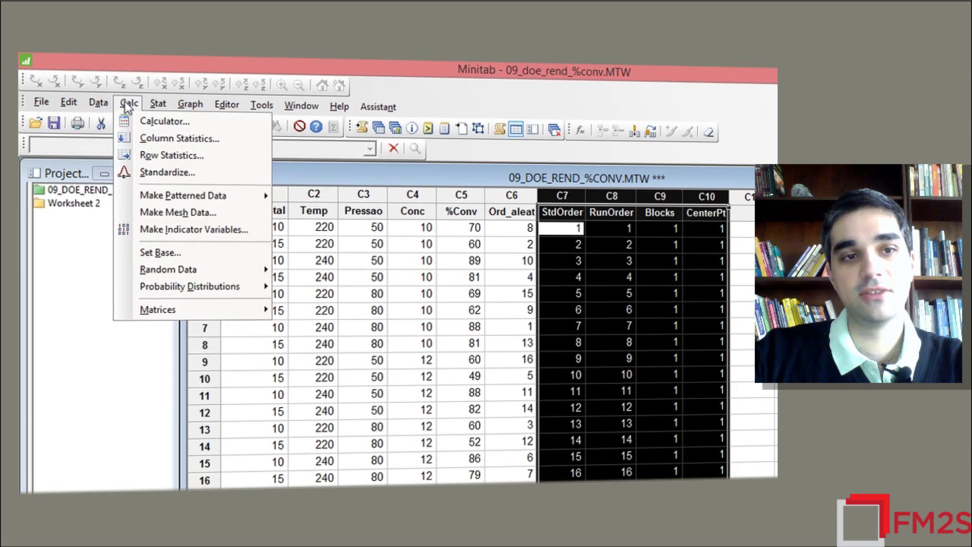
pyautogui.click(158, 104)
pyautogui.moveTo(179, 172)
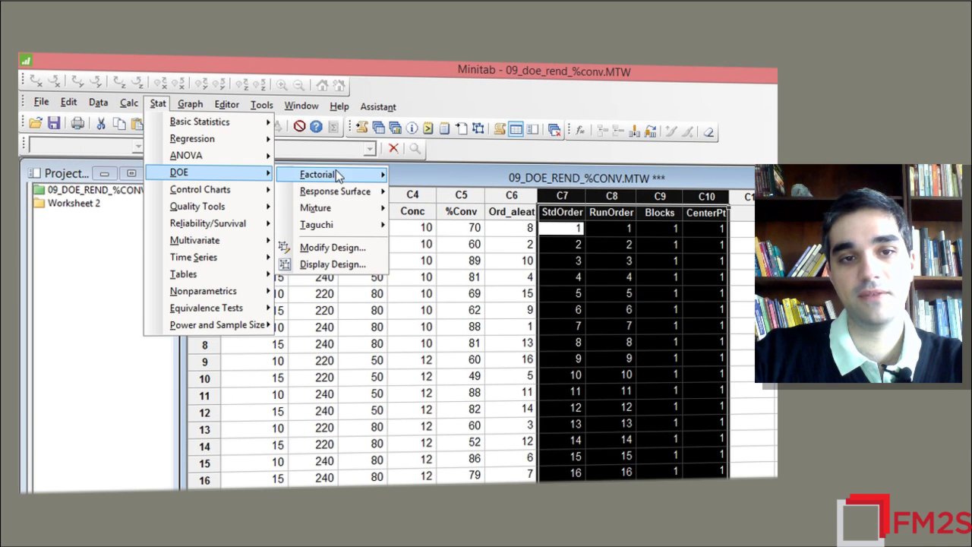
pyautogui.moveTo(338, 174)
pyautogui.click(486, 249)
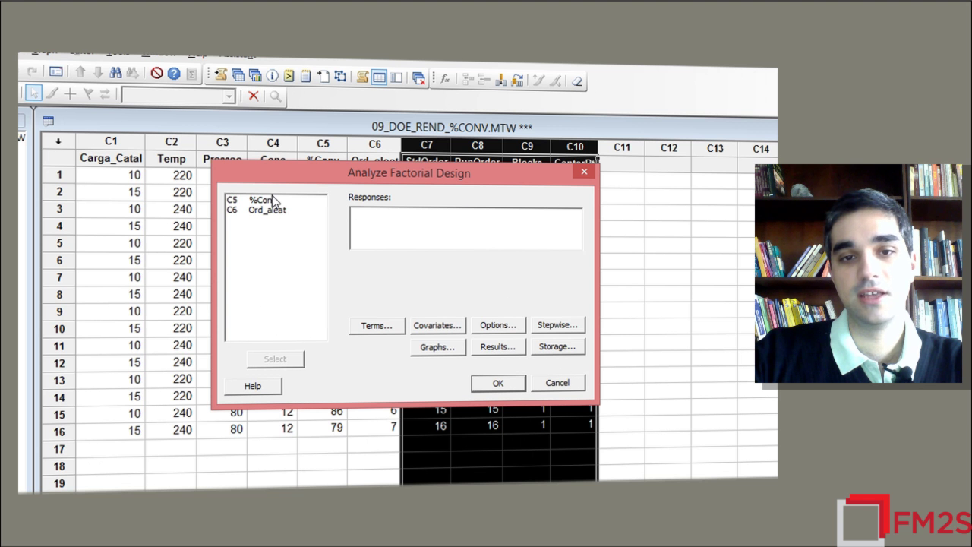
pyautogui.doubleClick(275, 200)
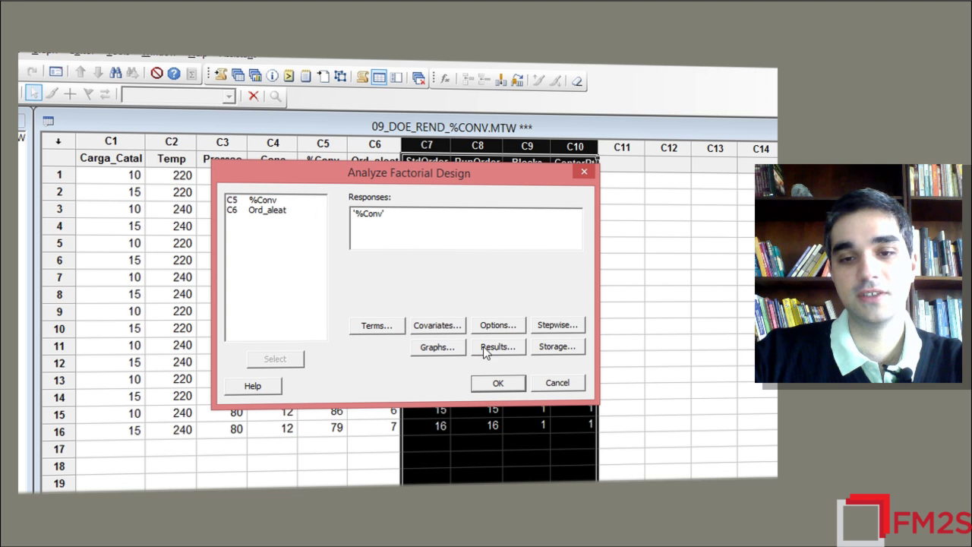
# Step: Enable the Pareto and Normal effects plots, accept the options with no transformation, and run the factorial analysis
pyautogui.click(430, 350)
pyautogui.click(350, 177)
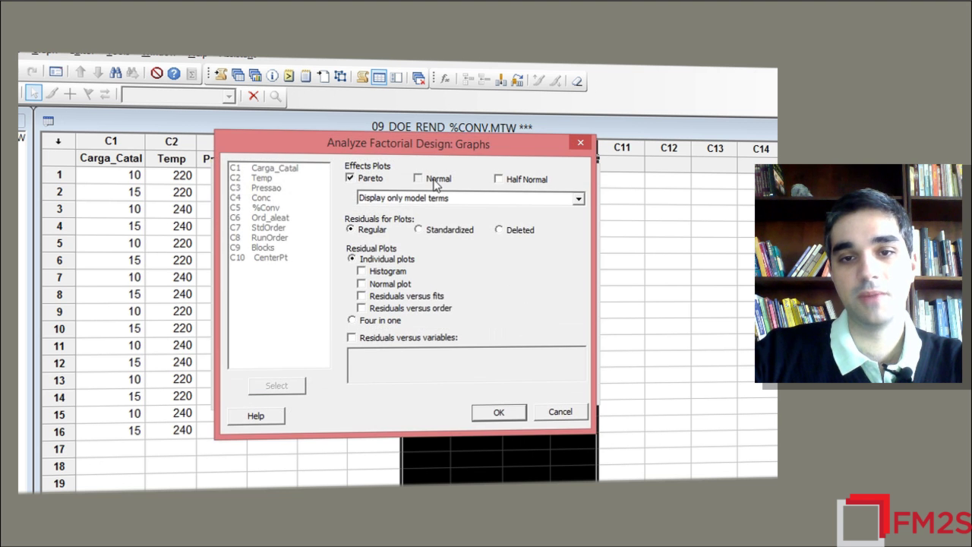
pyautogui.click(501, 414)
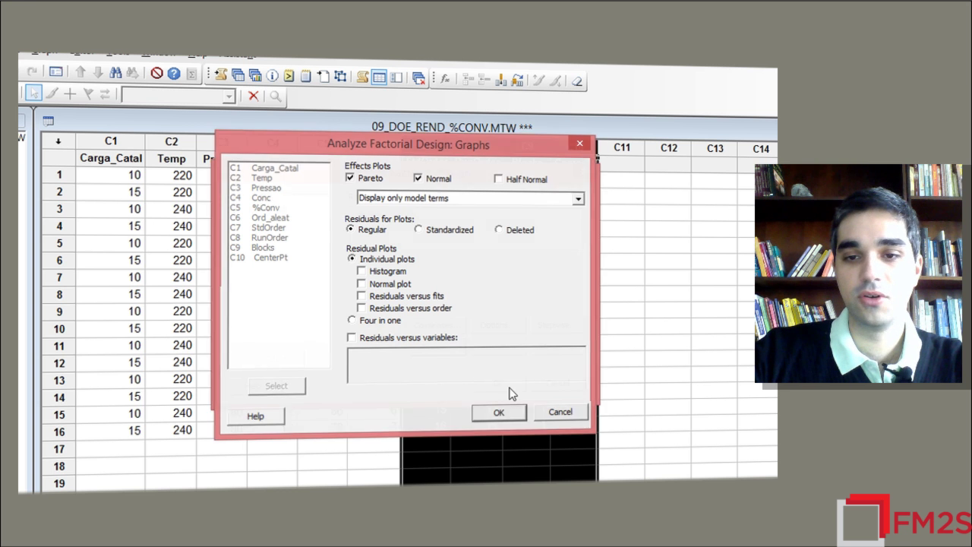
pyautogui.click(492, 316)
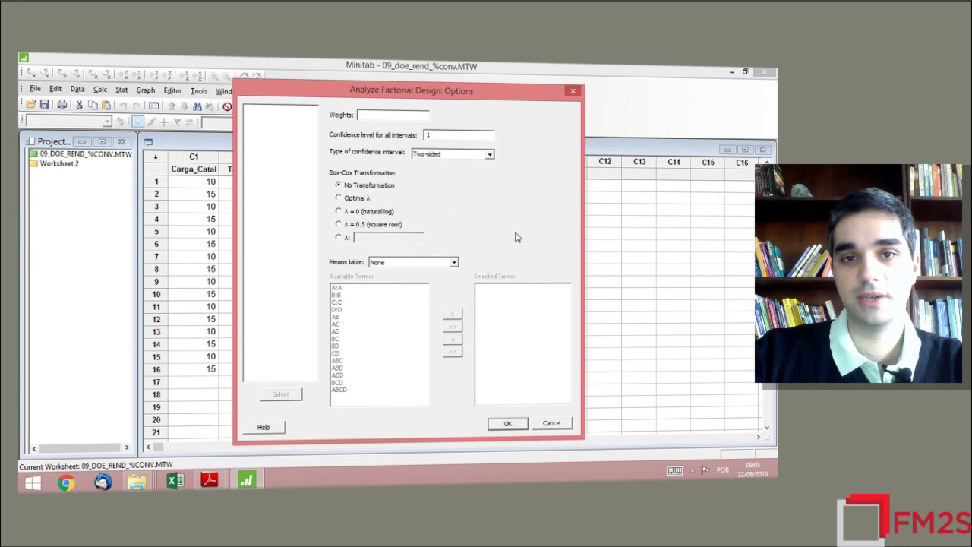
pyautogui.click(513, 425)
pyautogui.click(490, 337)
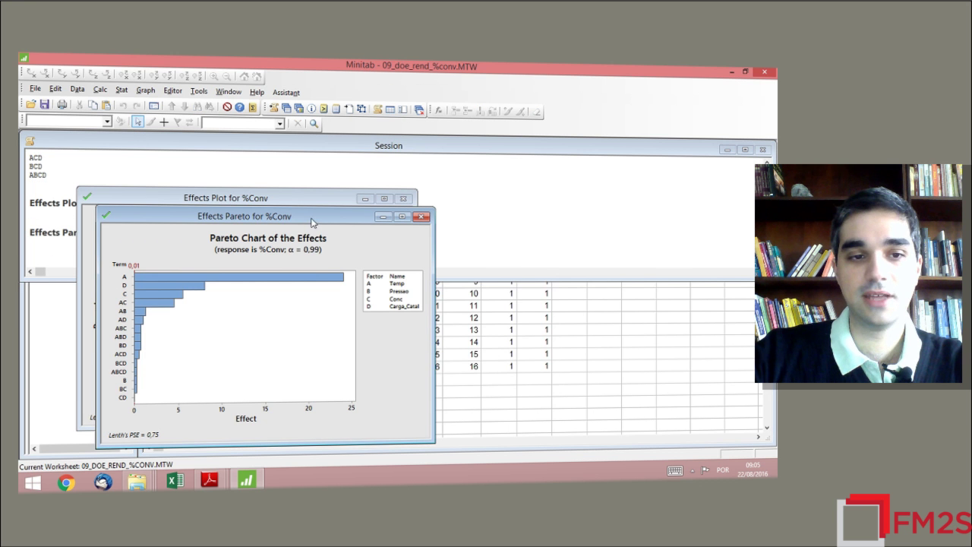
# Step: Move the Pareto chart and normal plot windows apart to compare the effects and check the factor legend
pyautogui.moveTo(229, 215); pyautogui.dragTo(468, 161)
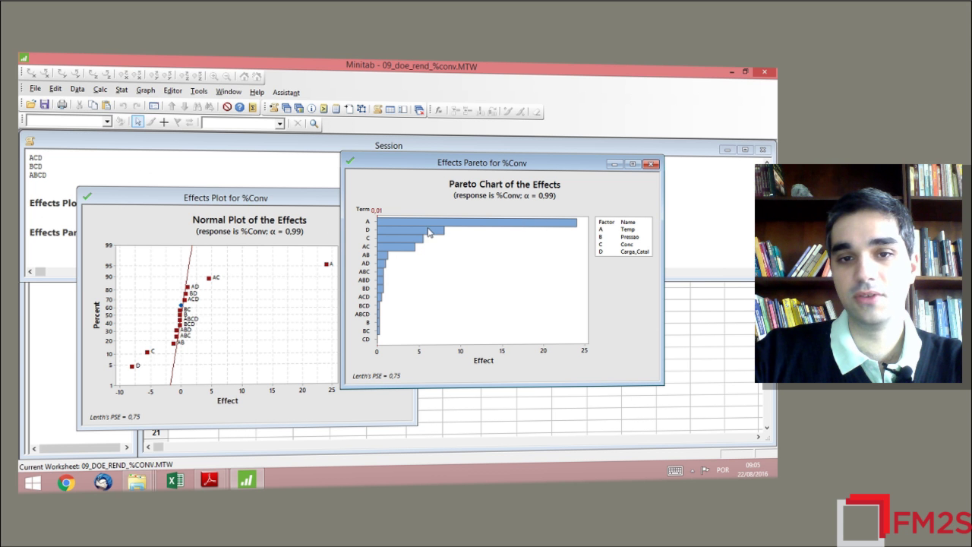
pyautogui.moveTo(403, 244)
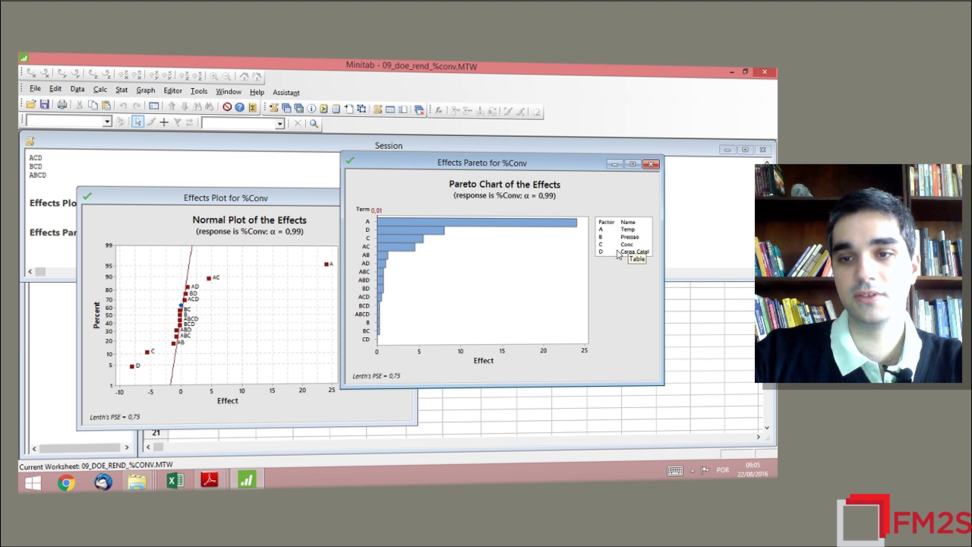
pyautogui.click(255, 190)
pyautogui.moveTo(254, 189); pyautogui.dragTo(383, 151)
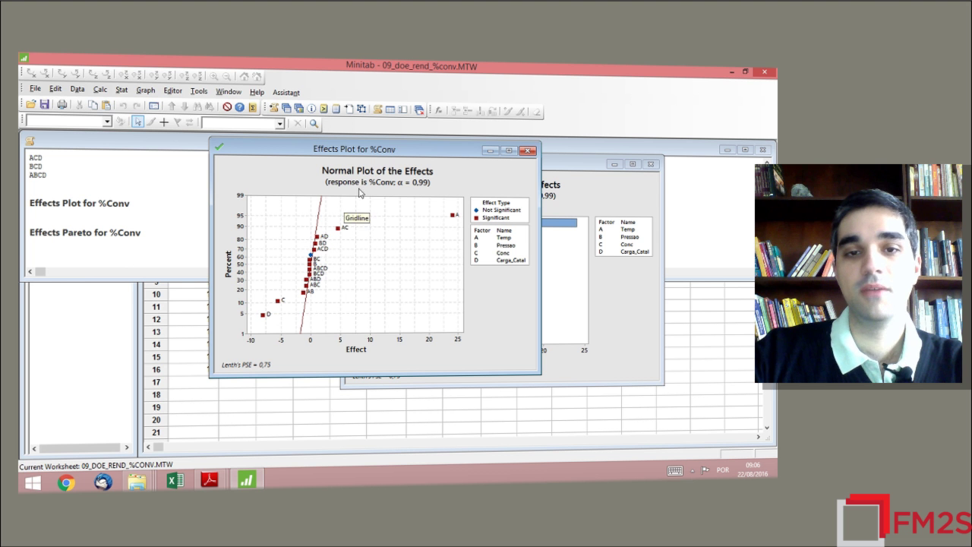
# Step: Bring the 09_DOE_REND_%CONV.MTW worksheet to the front and highlight columns C1 to C9
pyautogui.click(250, 409)
pyautogui.moveTo(193, 157); pyautogui.dragTo(515, 344)
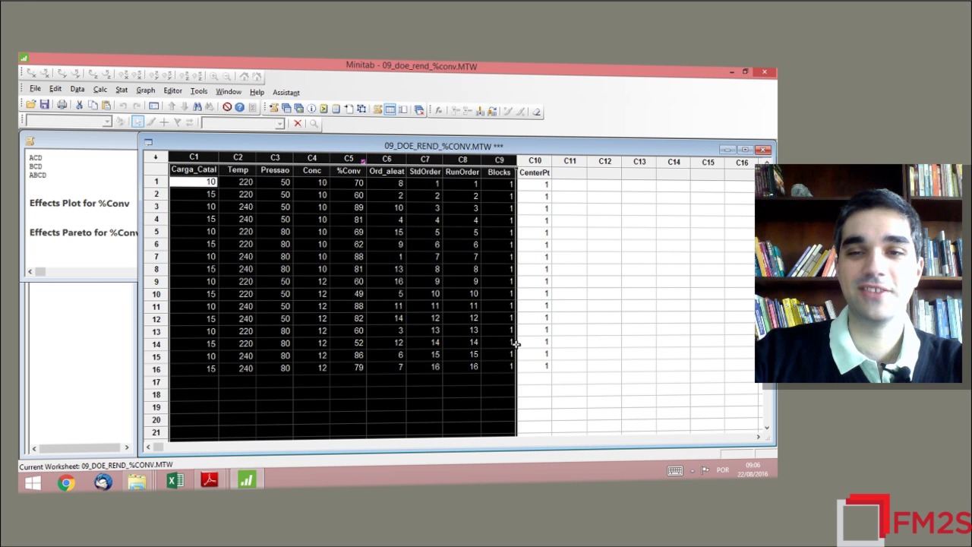
# Step: Switch to the exercise list PDF in Adobe Reader and go to page 4, Experimentos Fatoriais 2
pyautogui.click(210, 480)
pyautogui.click(262, 414)
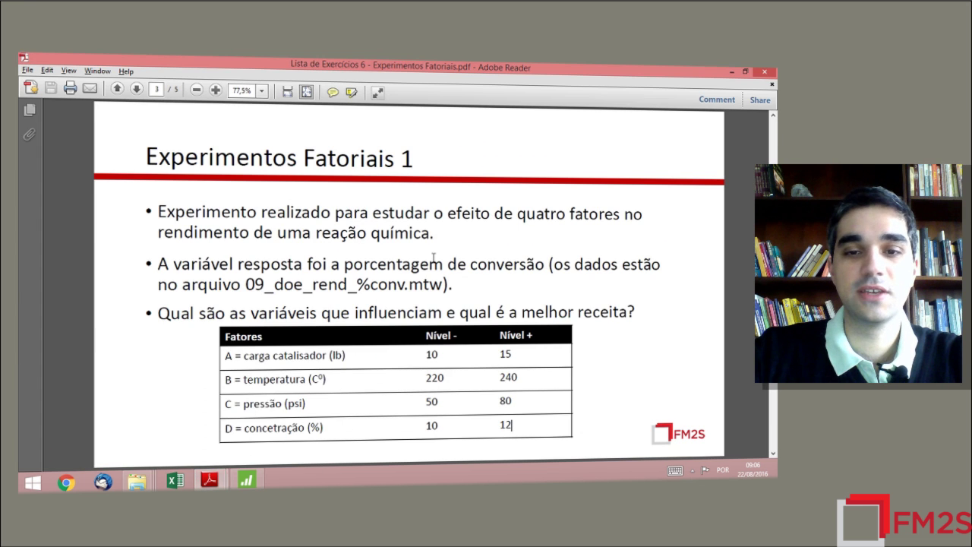
pyautogui.scroll(-1, 433, 258)
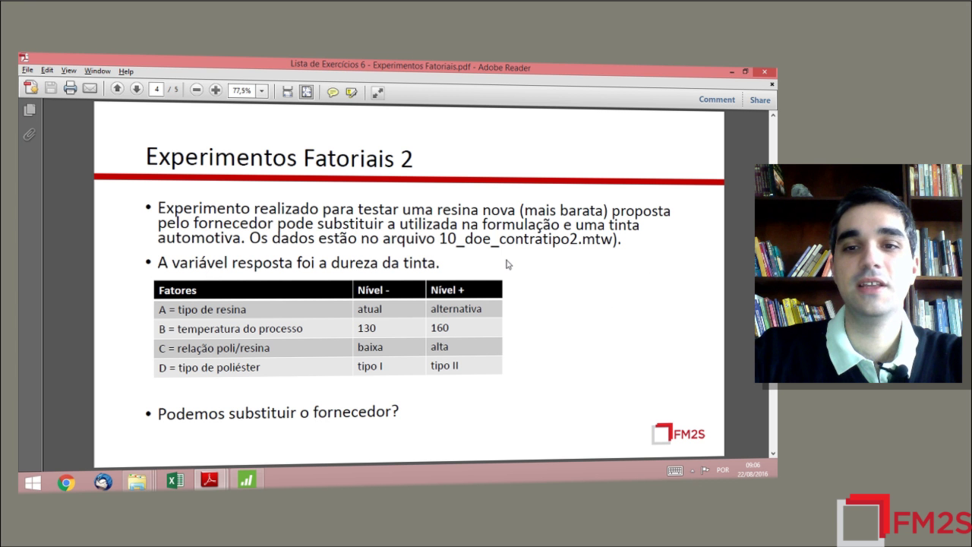